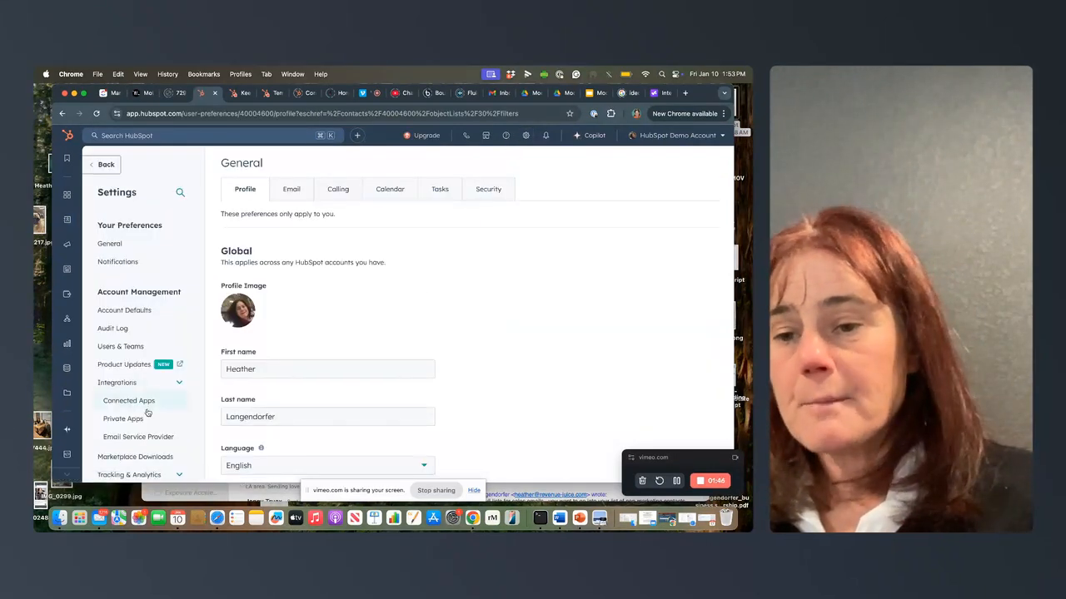
Step: Open the contact properties settings, search for "score" and open the "score - engagement" property for editing
scroll(148, 411, "down", 5)
left_click(116, 438)
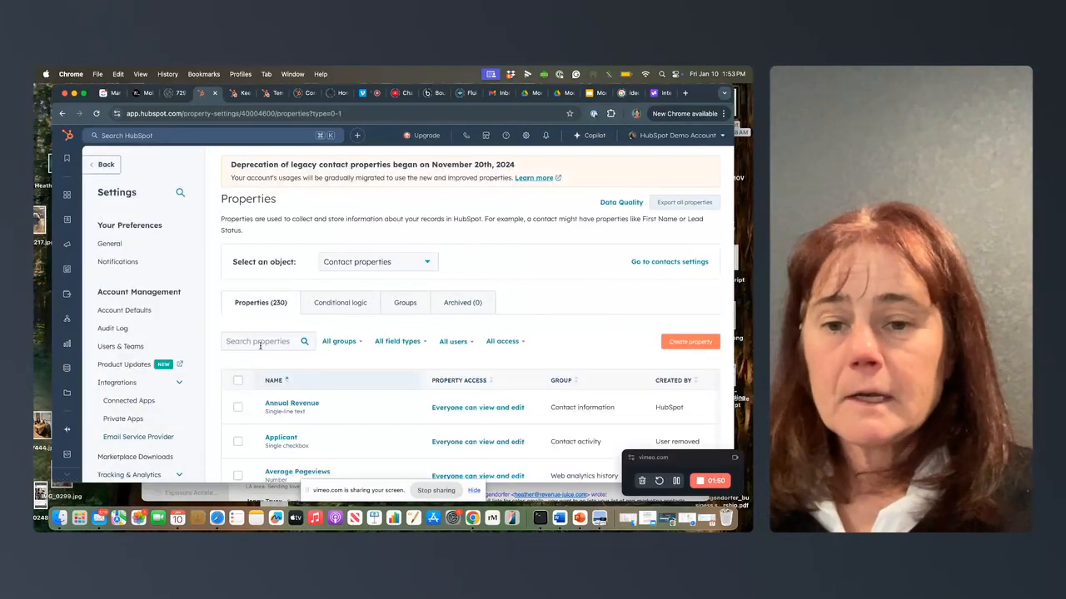
left_click(242, 341)
type("score")
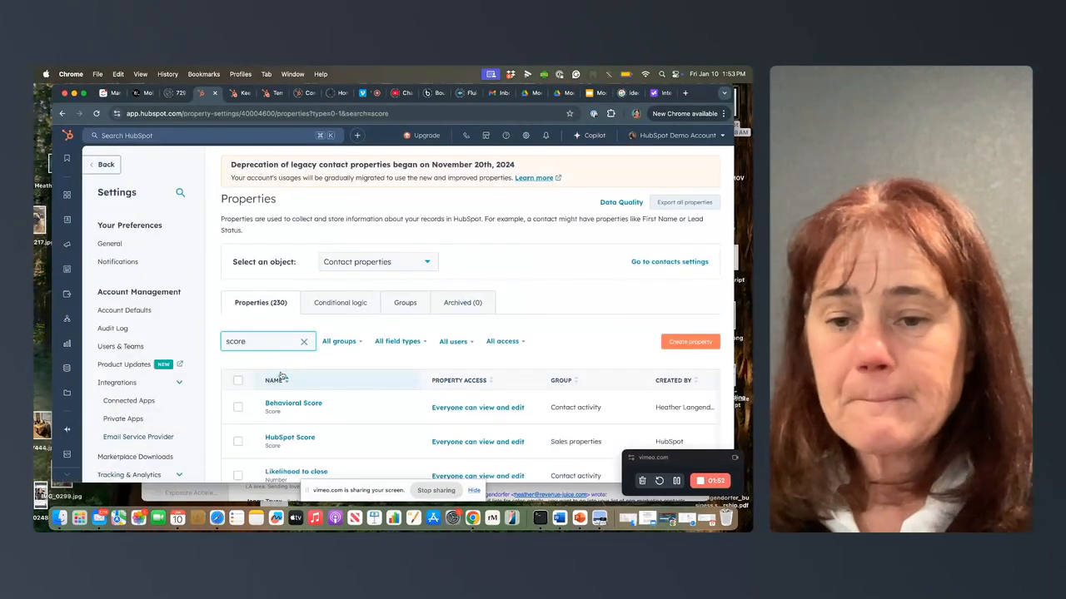
scroll(280, 391, "down", 2)
left_click(297, 419)
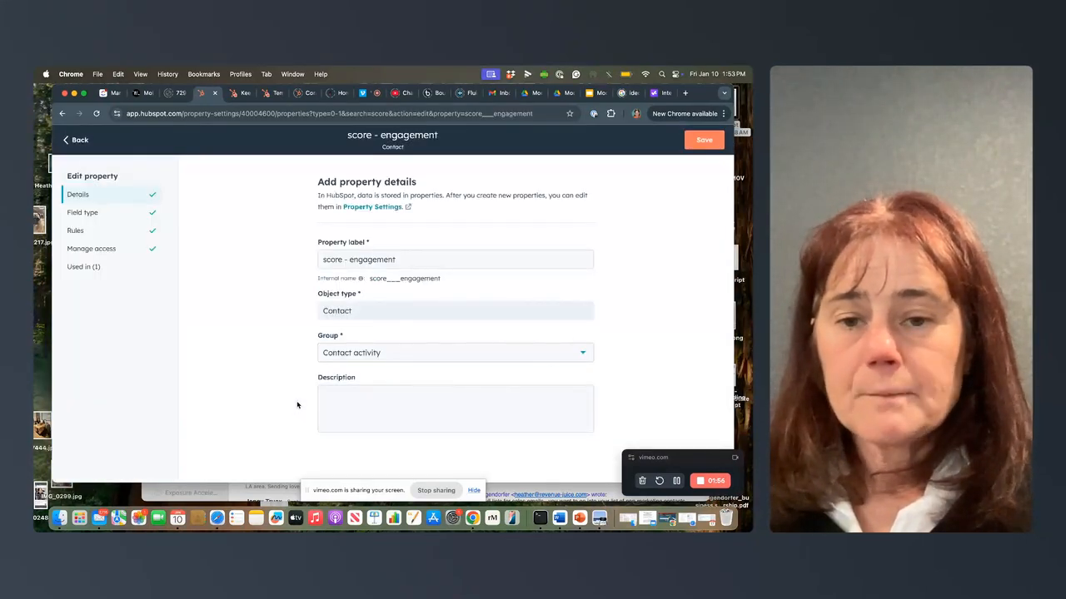
Step: Examine the positive and negative score criteria in the field type settings of the "score - engagement" property
left_click(126, 212)
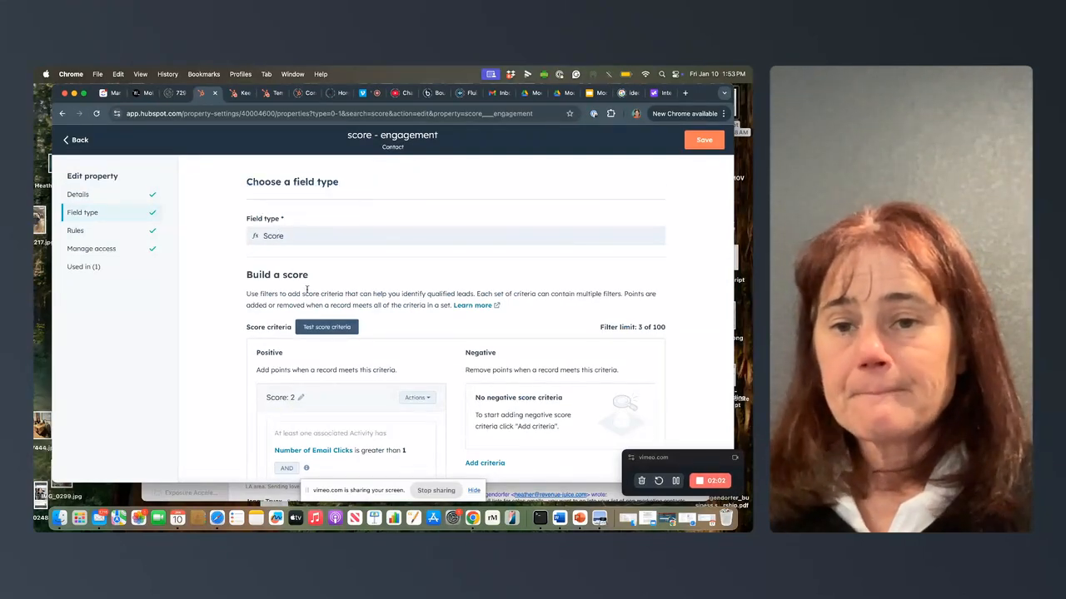
scroll(309, 297, "down", 2)
scroll(317, 302, "down", 3)
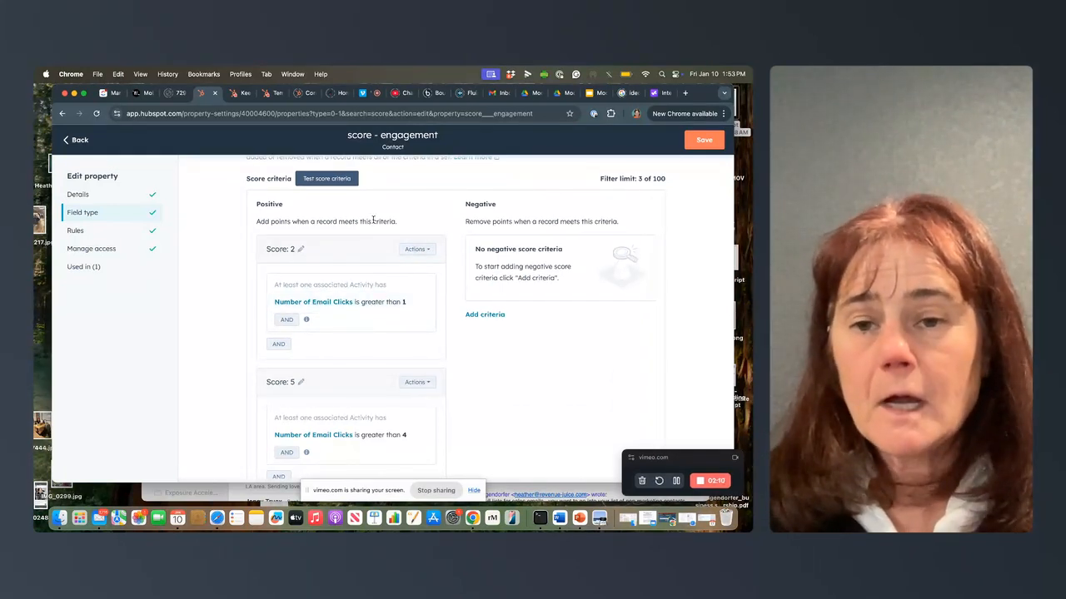
scroll(377, 221, "down", 1)
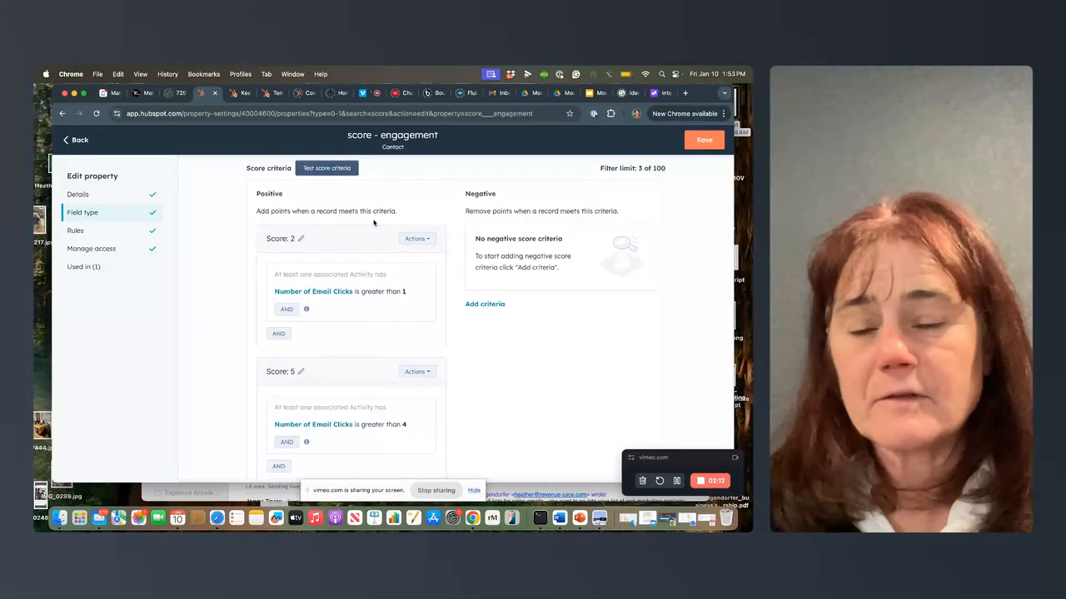
scroll(373, 222, "down", 1)
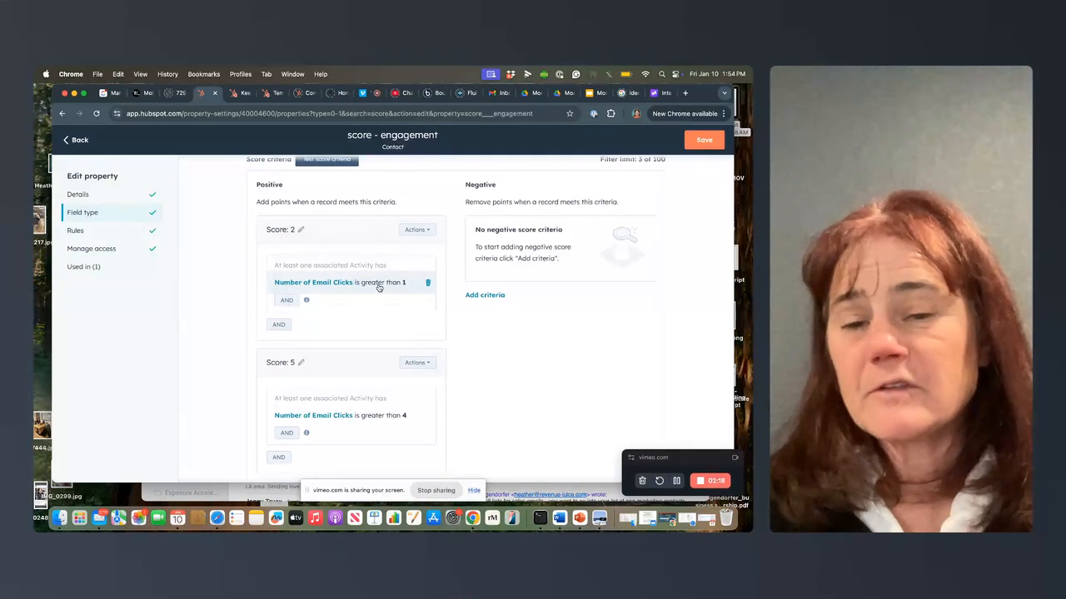
scroll(379, 288, "down", 4)
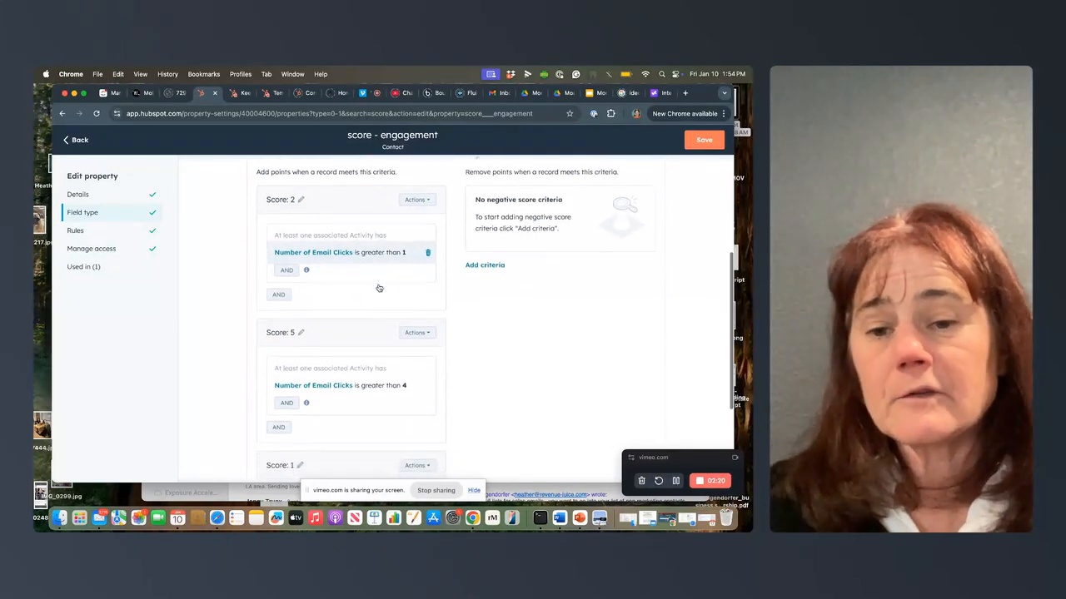
scroll(382, 306, "up", 2)
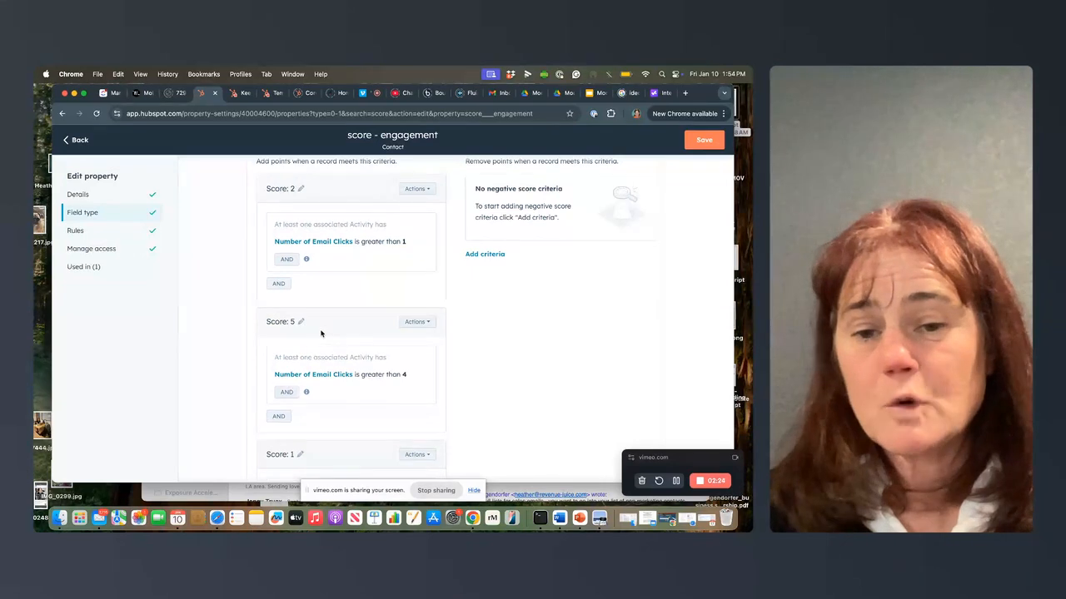
scroll(378, 295, "down", 5)
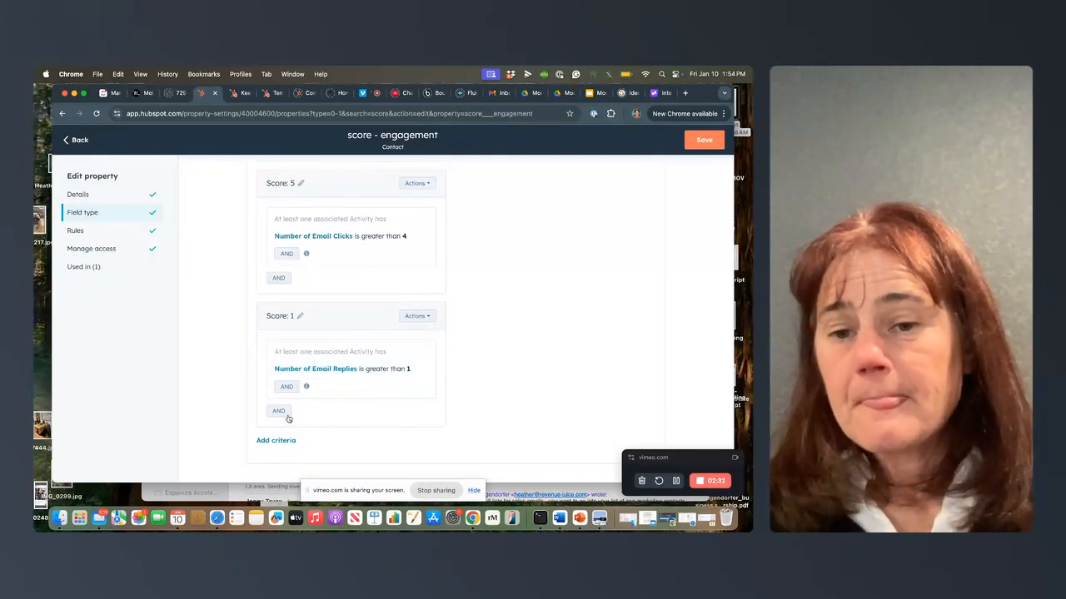
Step: Add a positive score criterion using the activity property Number of Emails Sent is equal to 1
left_click(275, 440)
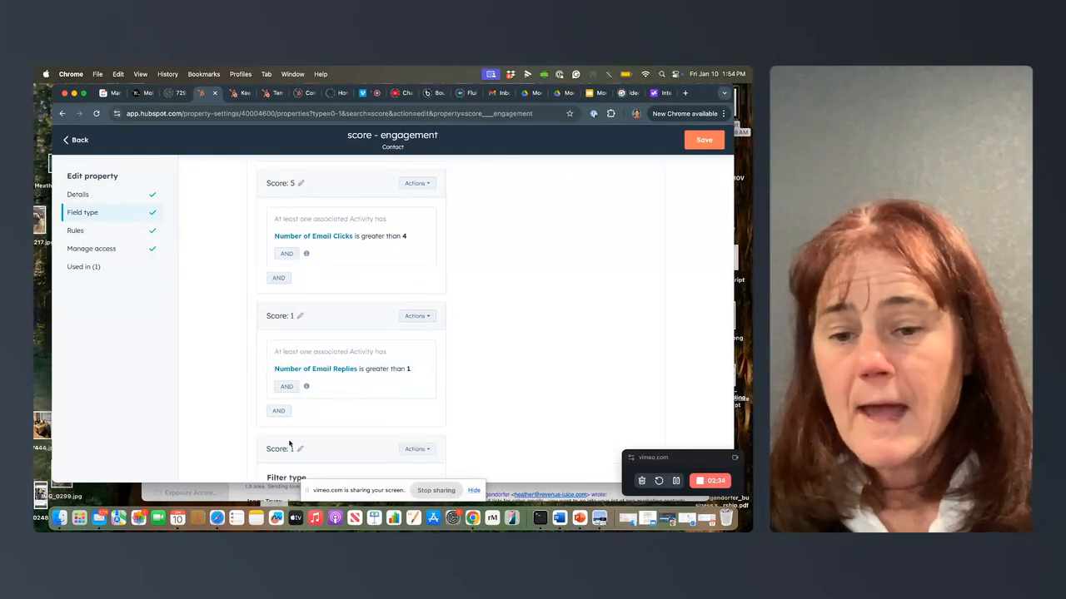
scroll(302, 450, "down", 3)
scroll(302, 450, "down", 2)
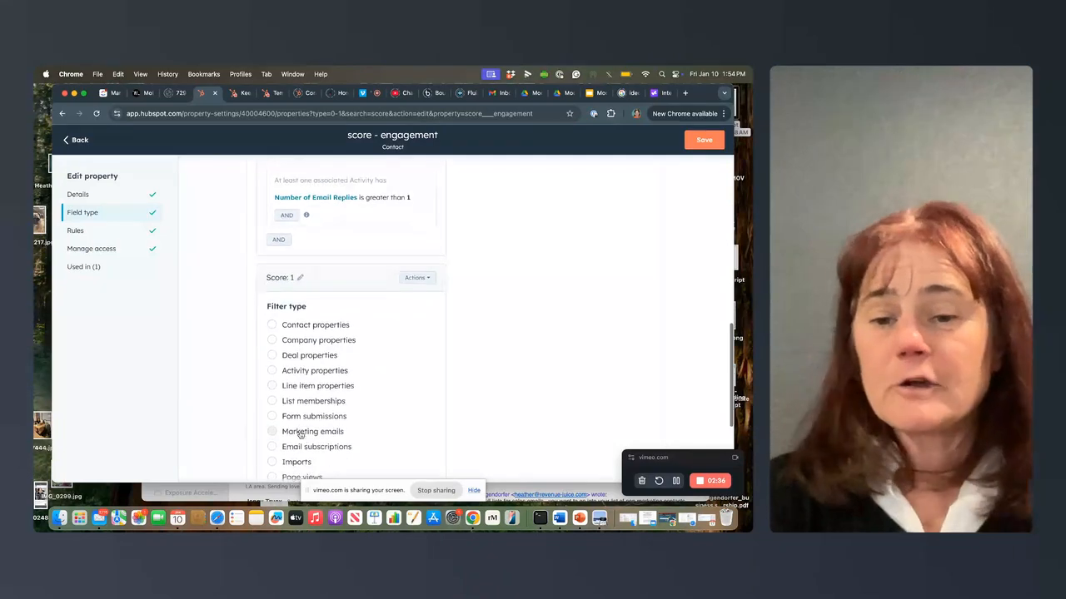
left_click(304, 370)
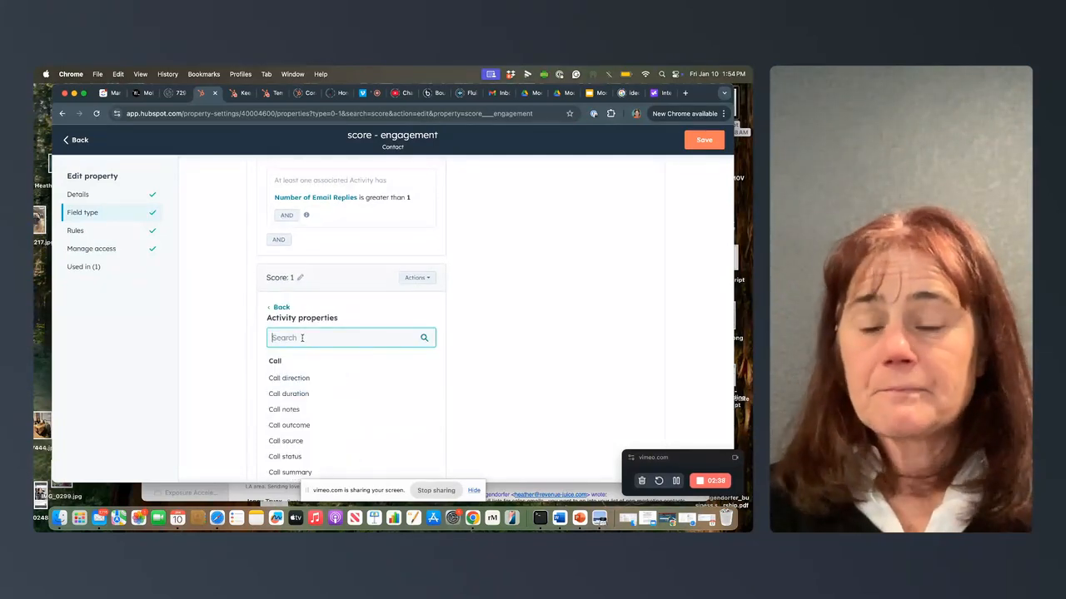
type("email")
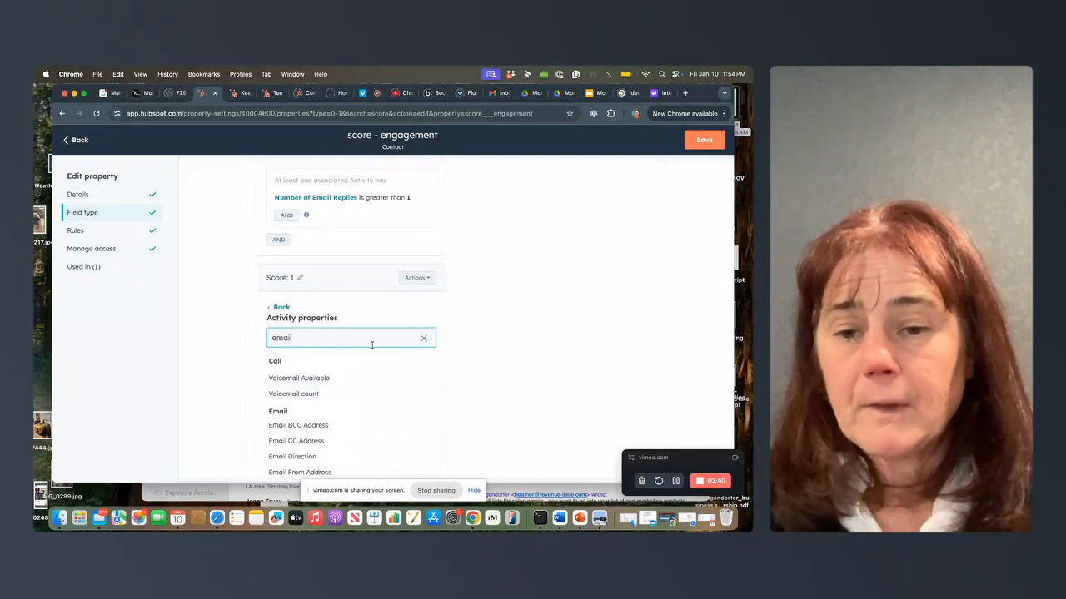
scroll(372, 345, "down", 3)
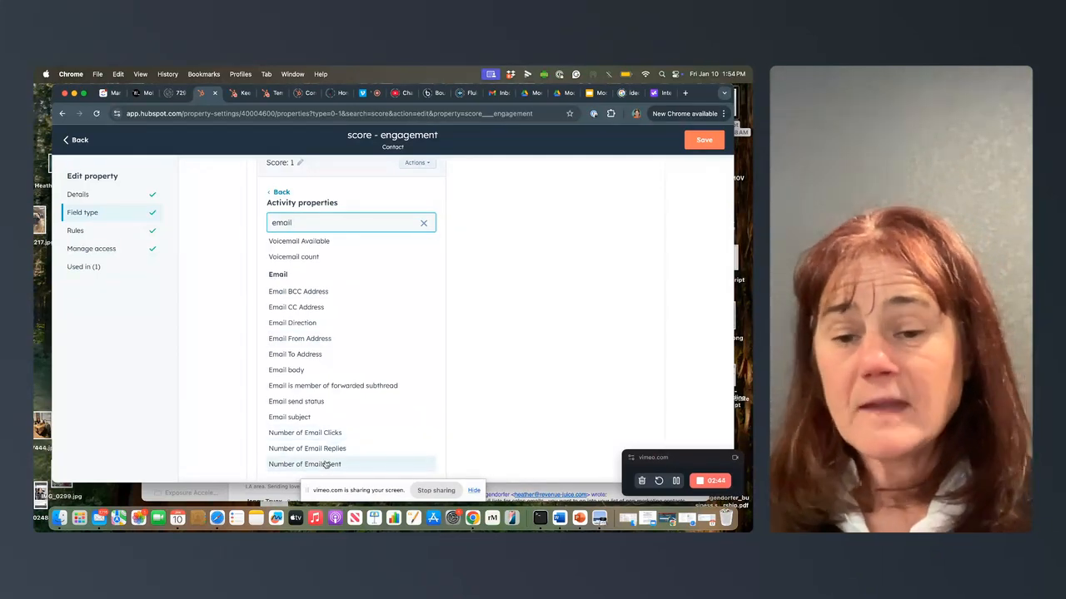
left_click(325, 463)
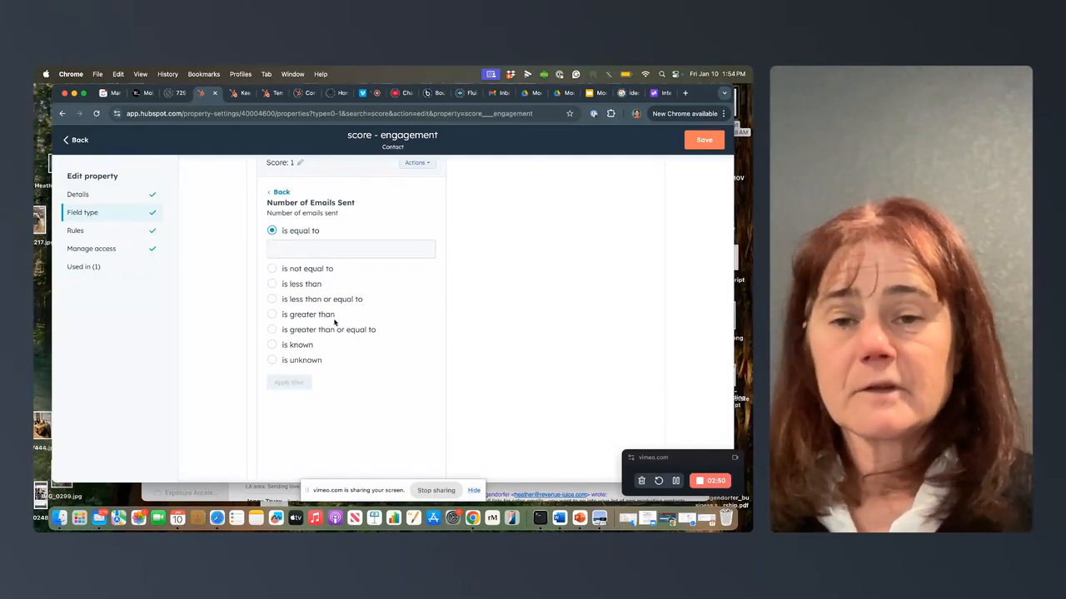
left_click(325, 245)
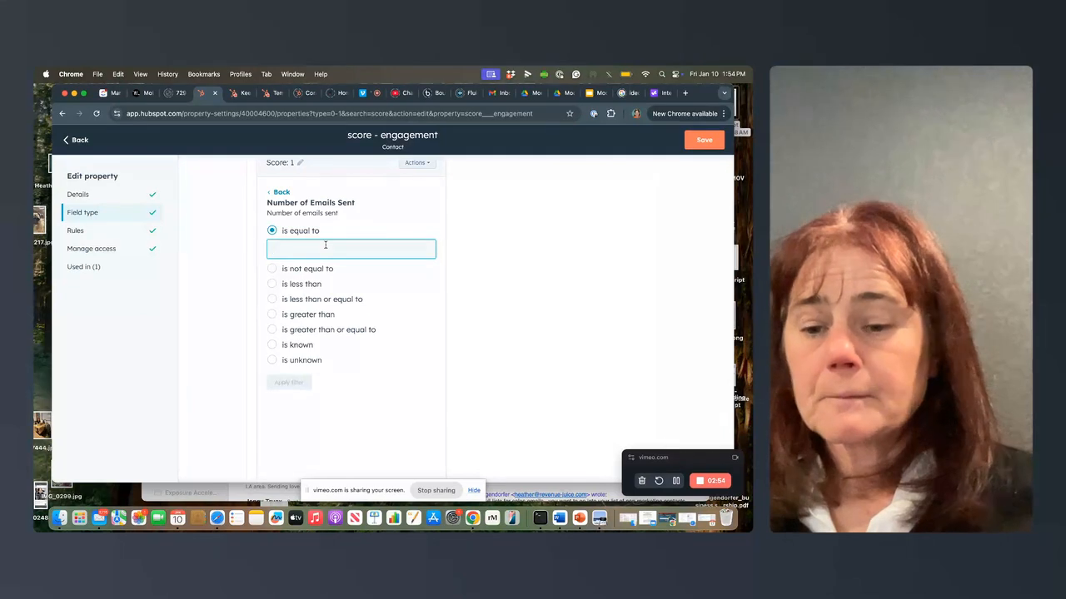
type("1")
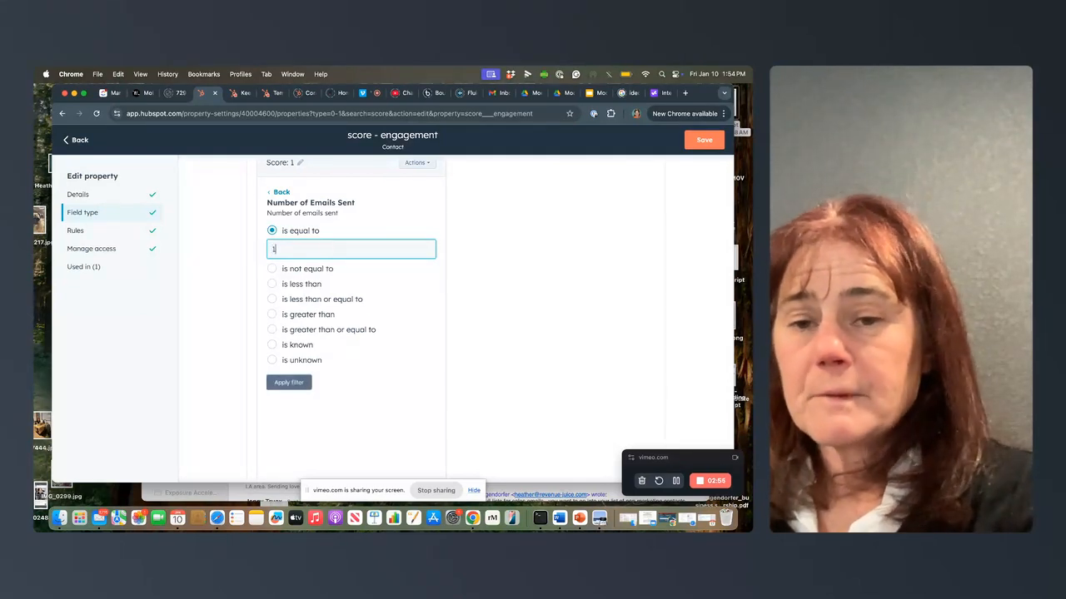
left_click(289, 384)
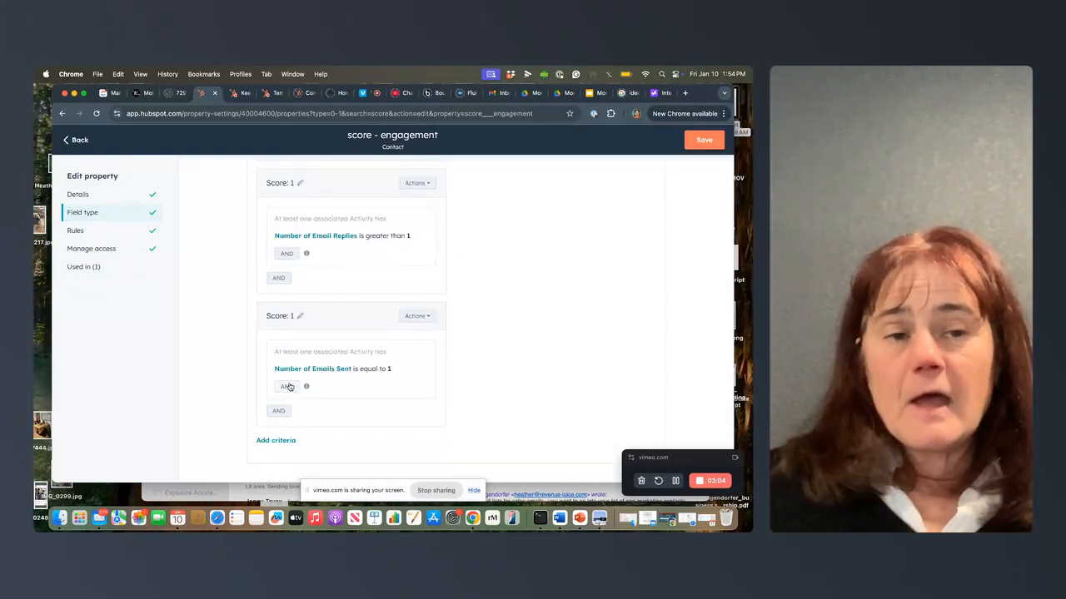
Step: Set the score of the Number of Emails Sent criterion to 10 and save the property
left_click(299, 316)
left_click(307, 318)
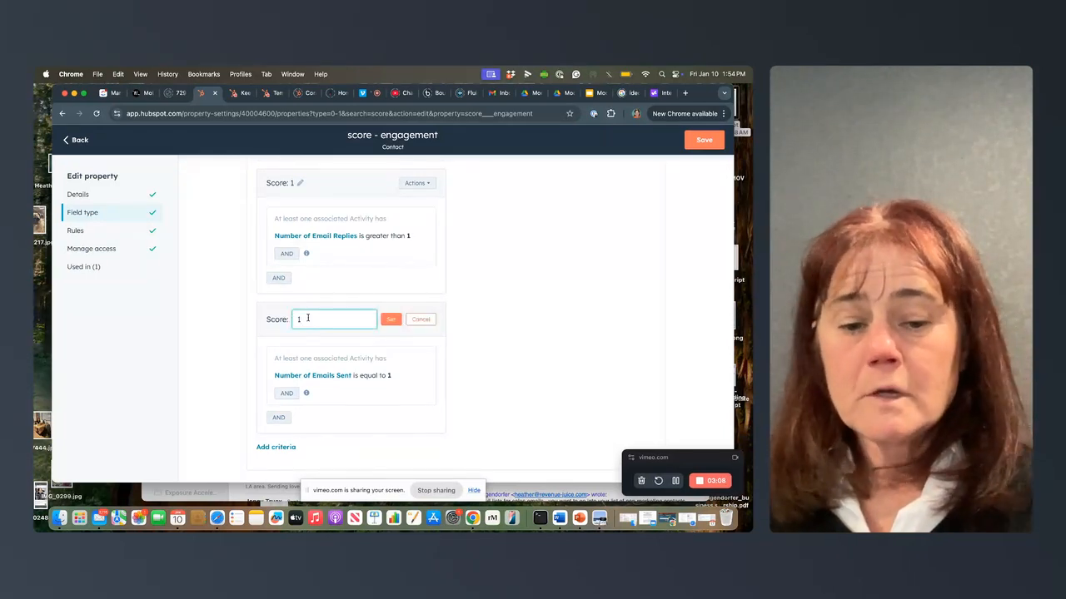
type("0")
left_click(389, 320)
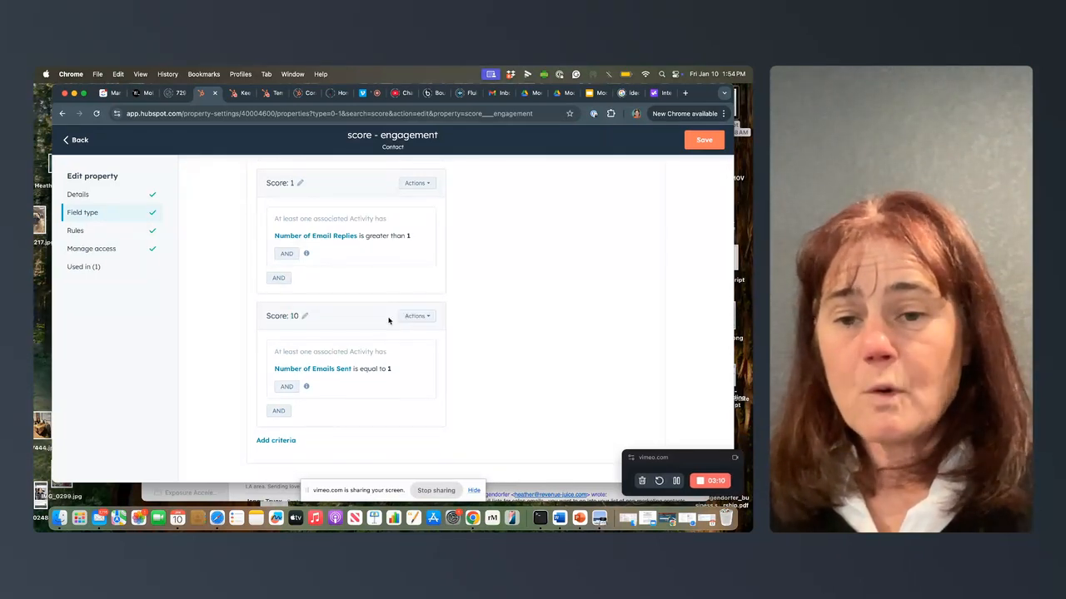
left_click(698, 143)
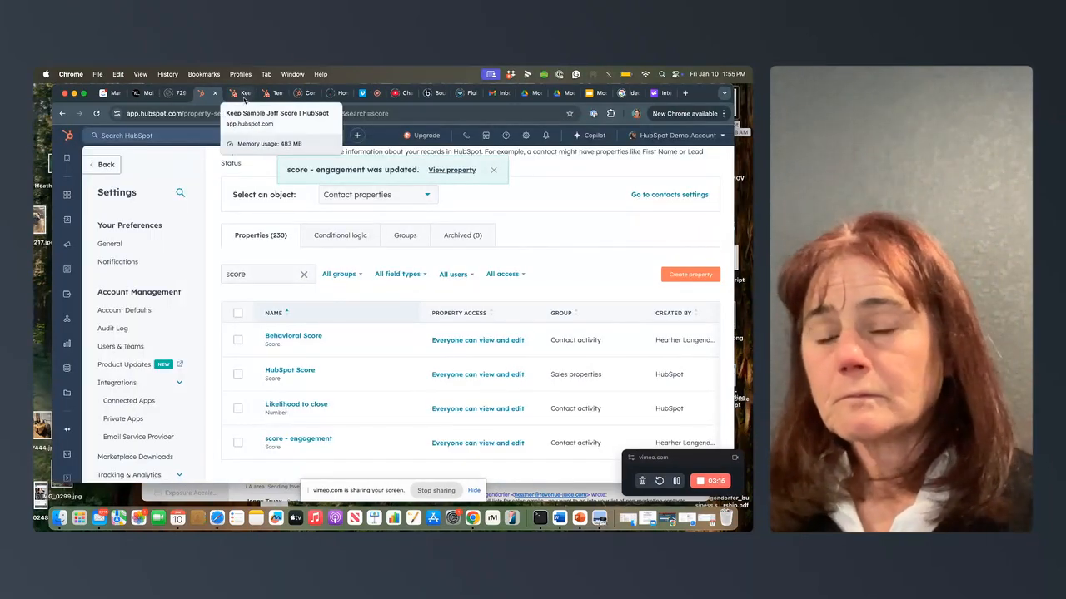
Step: Search the contact properties for "number" and look through the matching properties
left_click_drag(250, 273, 200, 272)
key("BackSpace")
type("numbr")
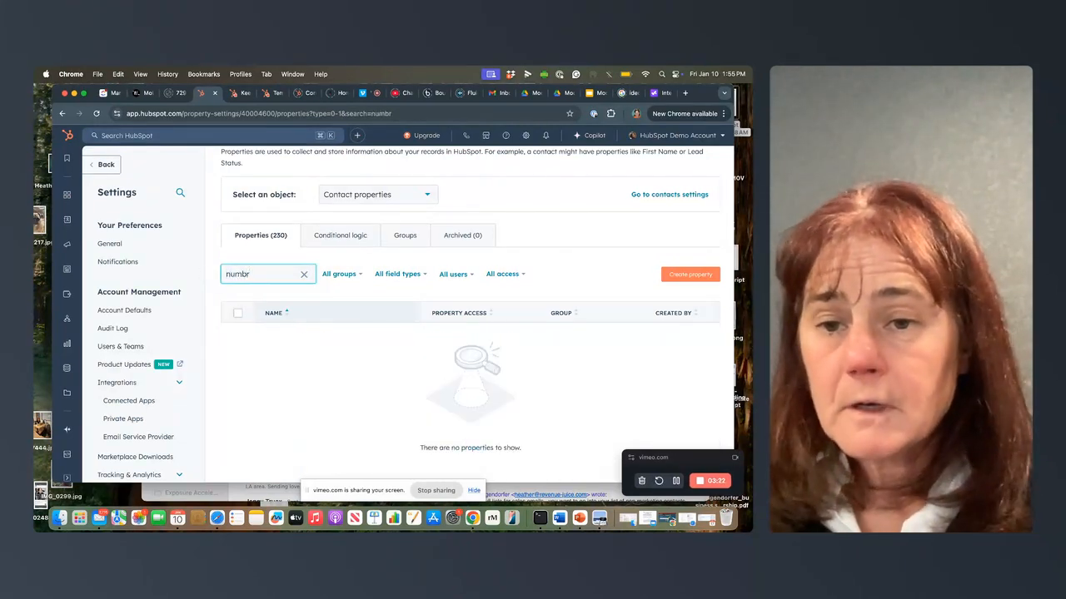
key("BackSpace")
type("e")
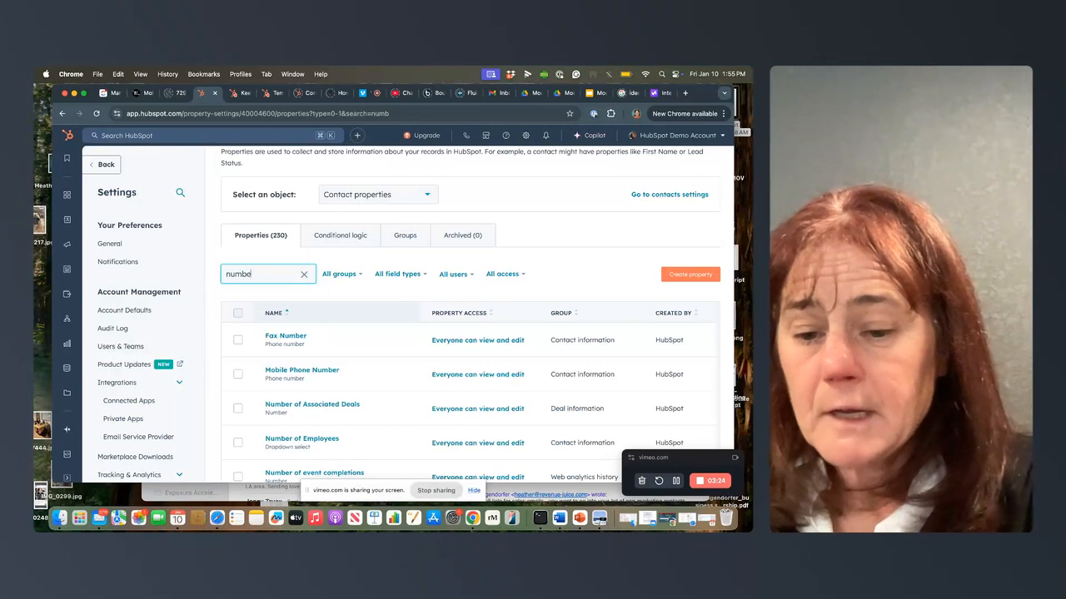
type("r")
scroll(271, 358, "down", 5)
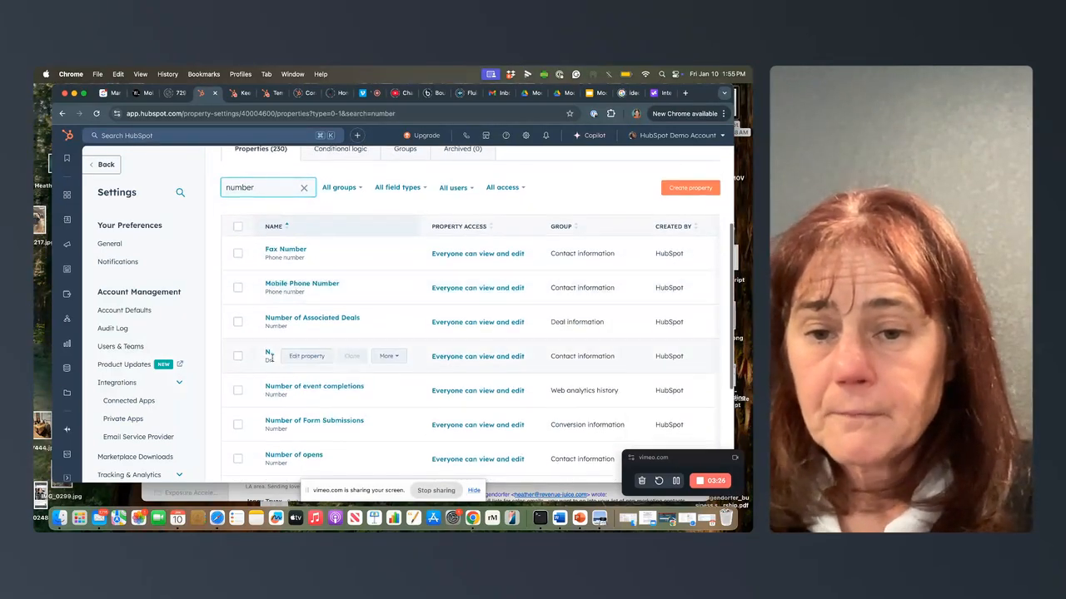
scroll(275, 349, "down", 1)
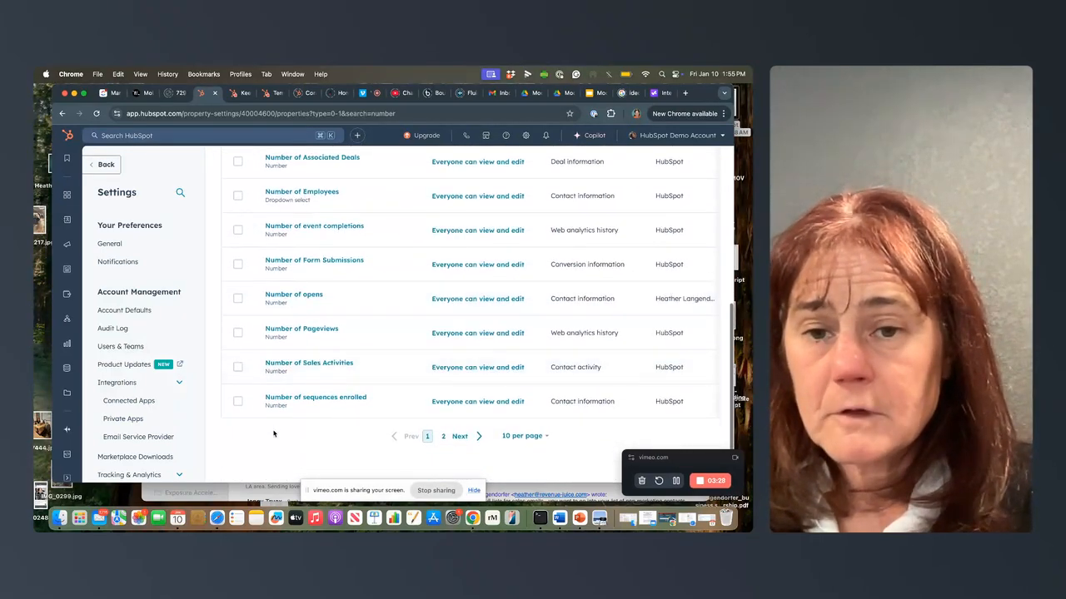
Step: Open the "Number of opens" property, check its field type and number format, and save it
left_click(288, 298)
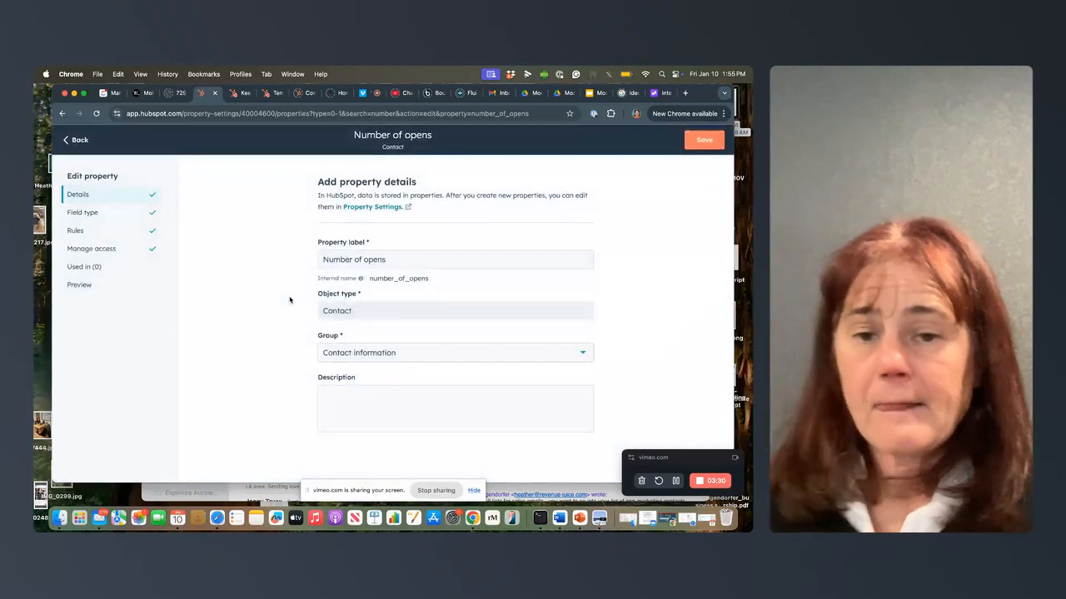
left_click(124, 212)
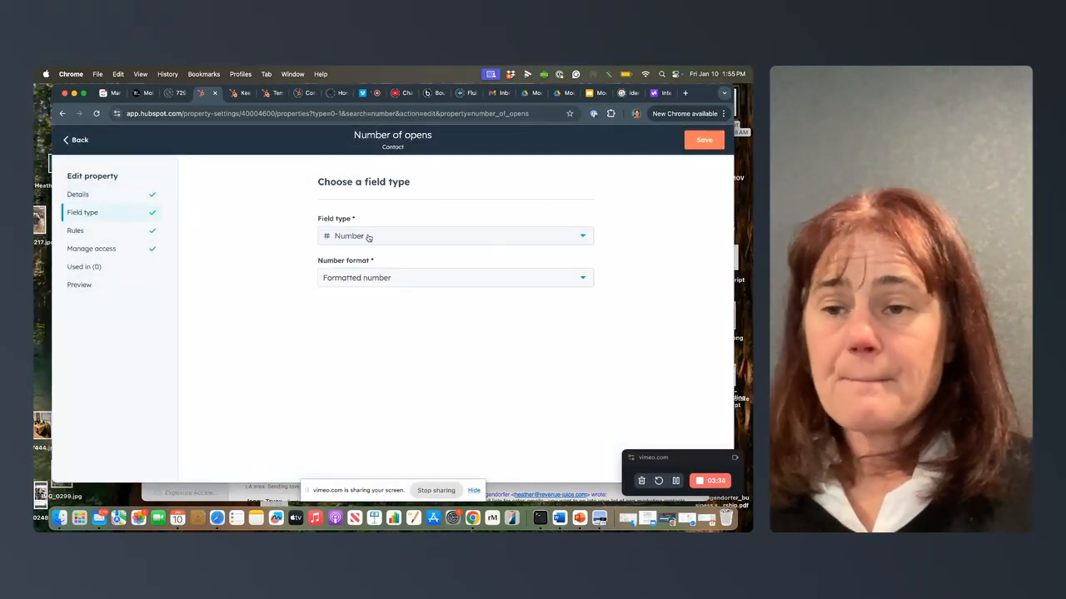
left_click(696, 140)
Step: Switch to the open sample score workflow, review its clicked-link-in-email enrollment trigger and close the trigger settings without changes
left_click(240, 93)
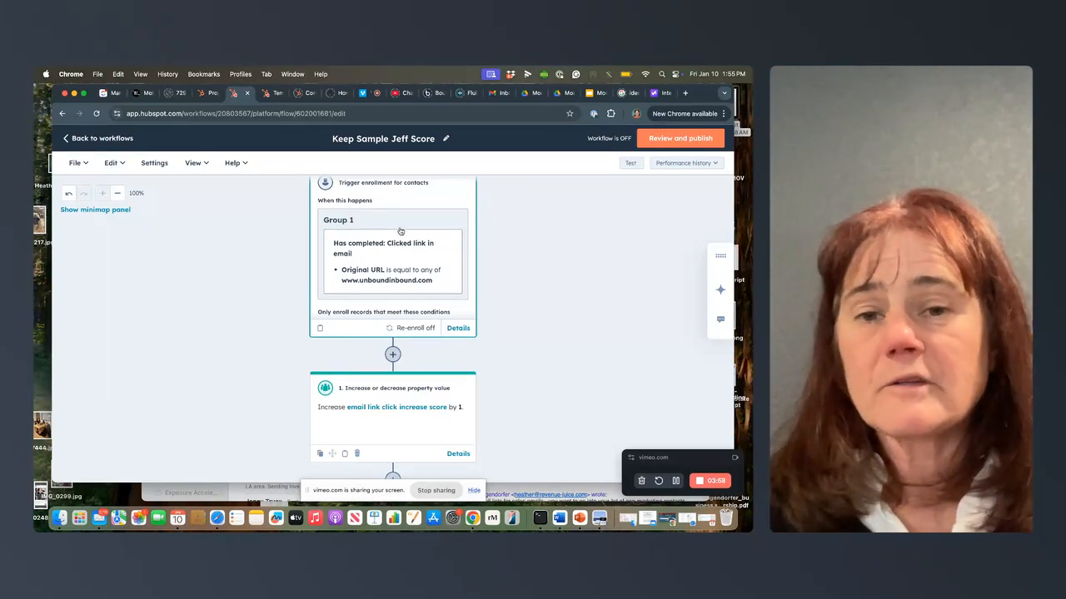
scroll(401, 231, "up", 1)
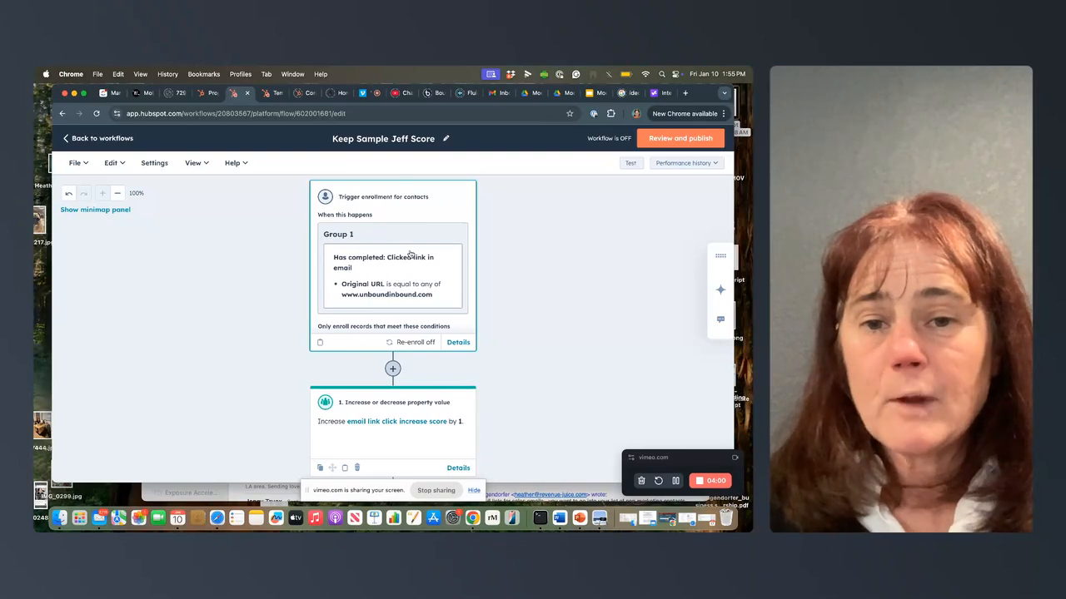
left_click(413, 261)
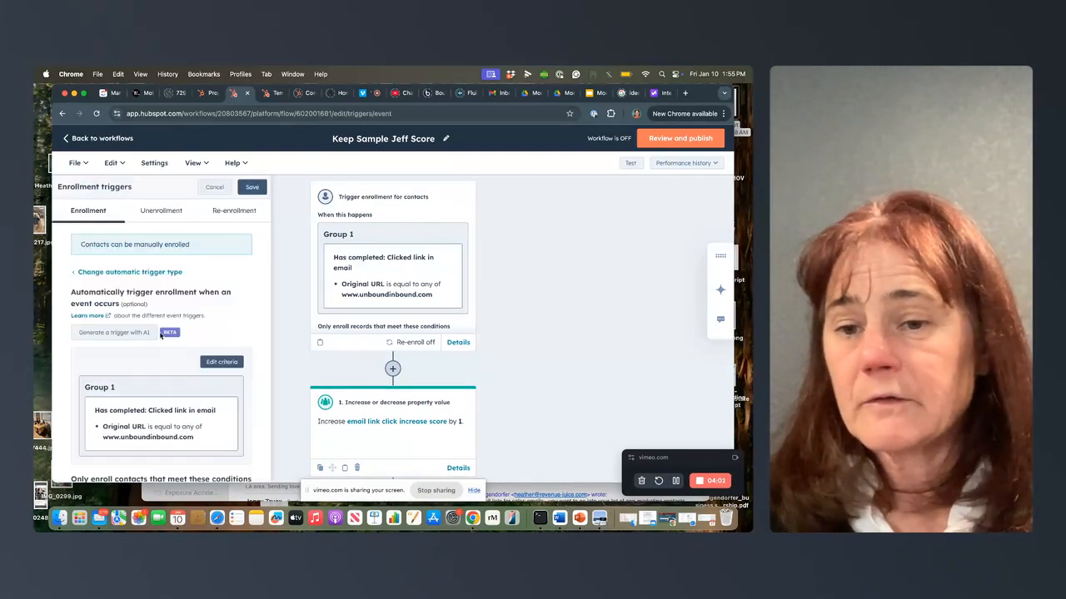
scroll(175, 395, "down", 3)
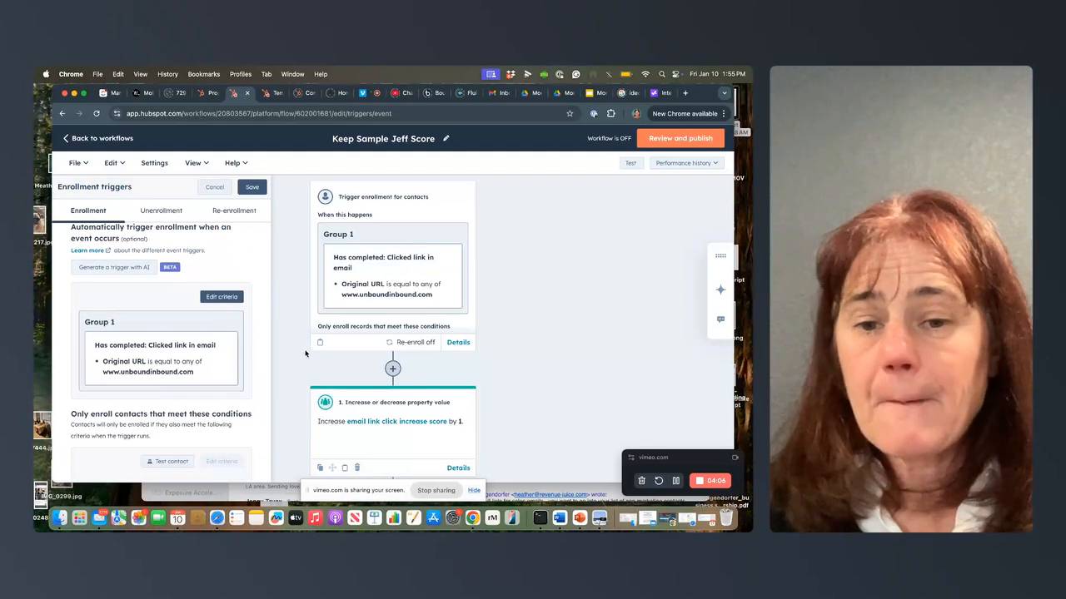
left_click(208, 187)
Step: Open the workflow's increase or decrease property value action and view the contact properties available for it
left_click(368, 450)
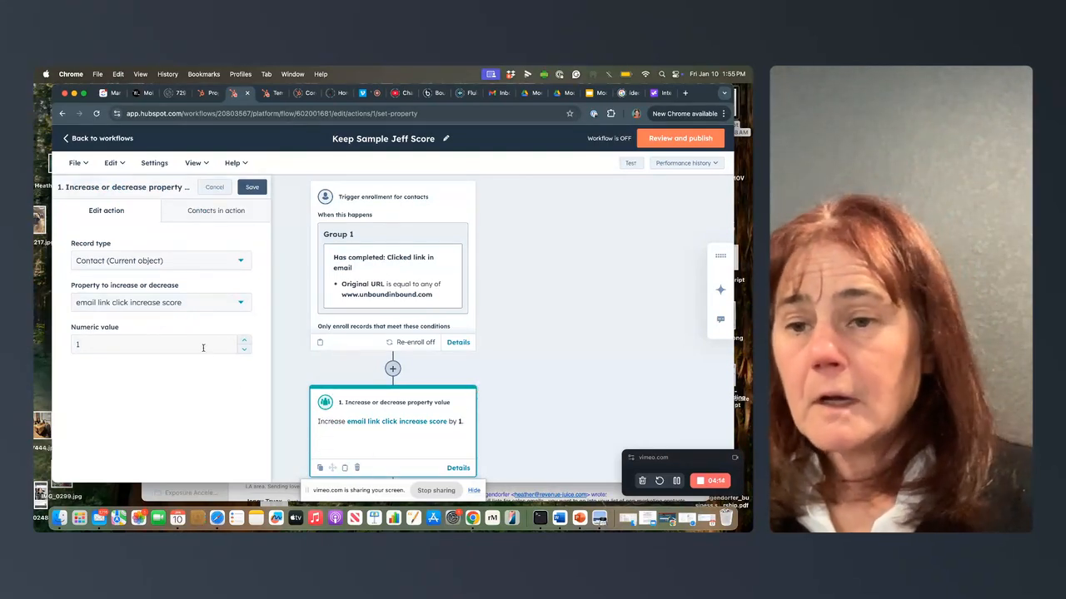
left_click(179, 303)
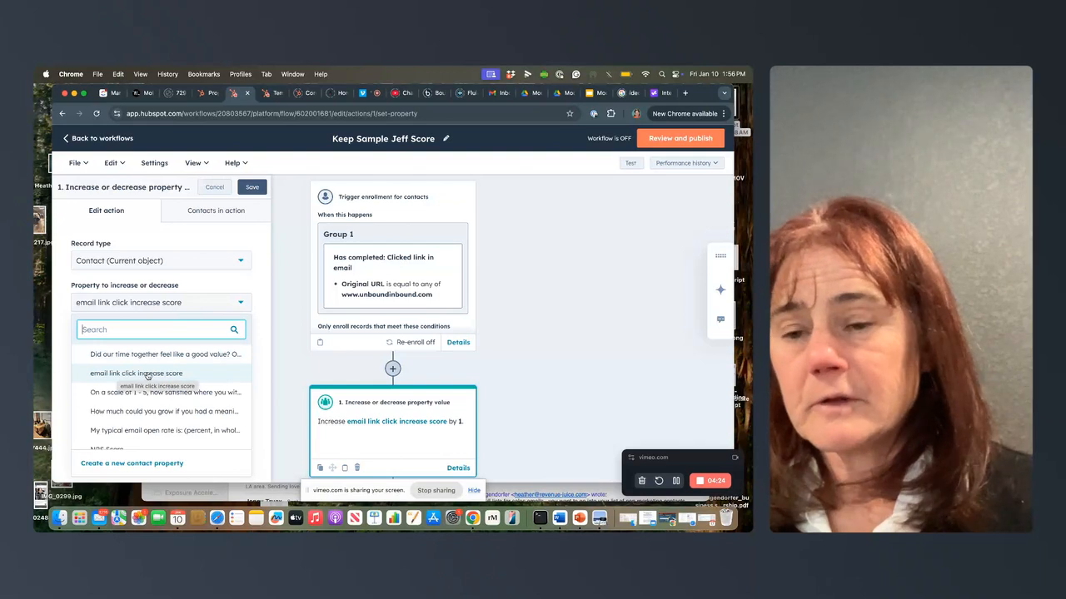
left_click(197, 249)
left_click(112, 308)
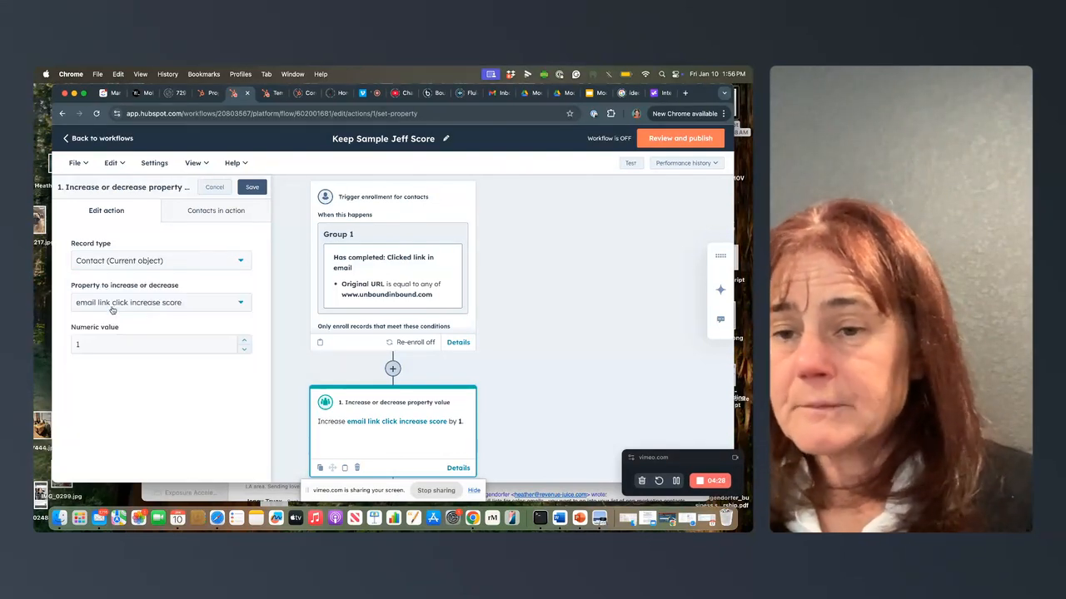
Step: Check the workflow action's numeric value, switch back to the contact property settings and search the properties for "sco"
left_click(109, 343)
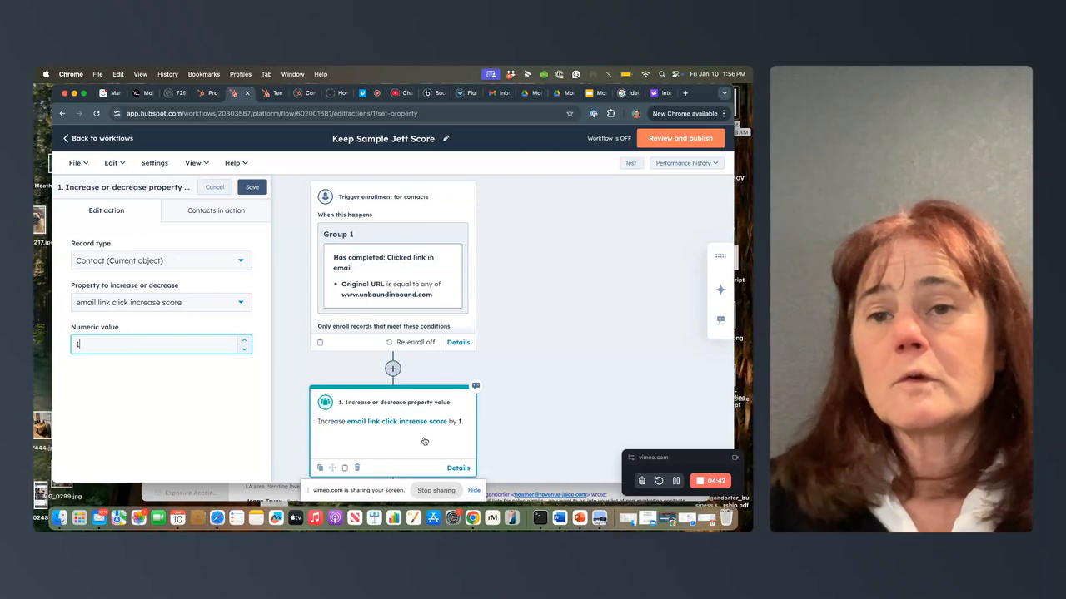
left_click(204, 95)
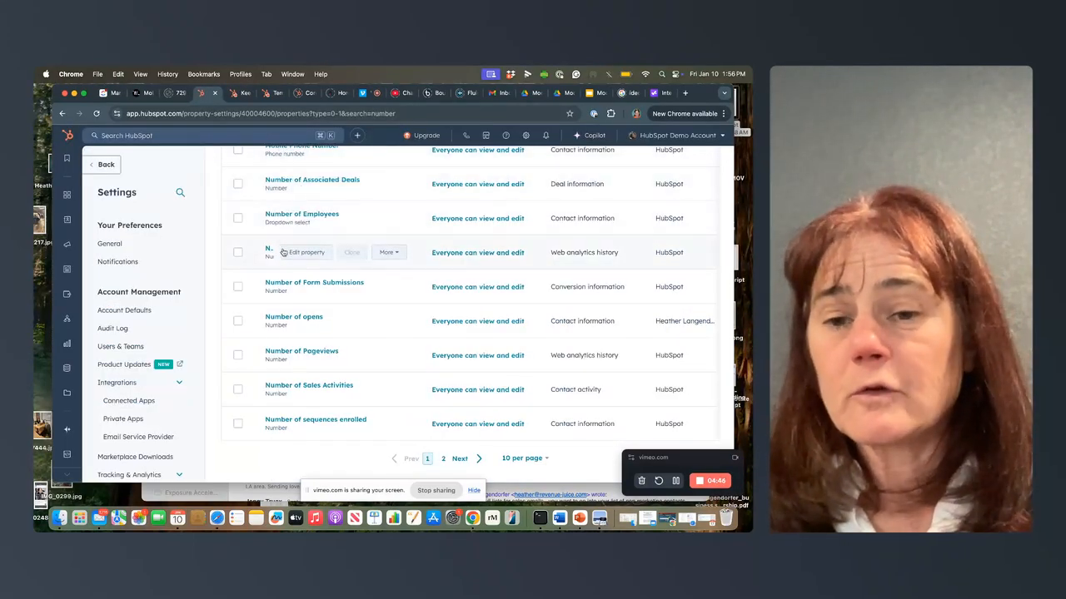
scroll(284, 257, "up", 2)
scroll(284, 257, "up", 5)
left_click_drag(254, 342, 223, 335)
type("sco")
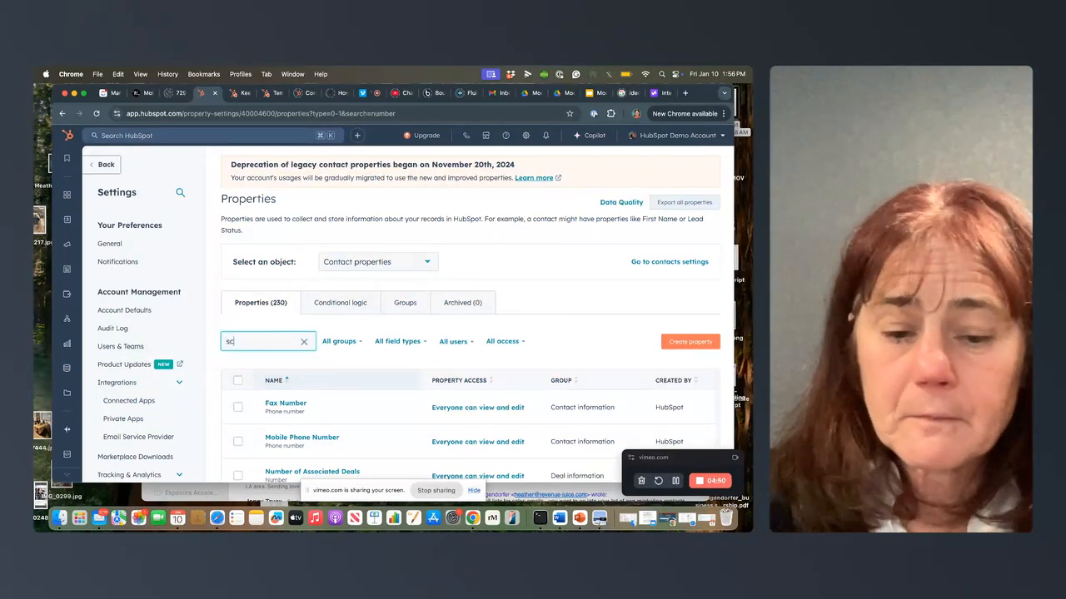
Step: Open the "score - engagement" property and go through the positive score criteria in its field type settings
scroll(214, 343, "down", 3)
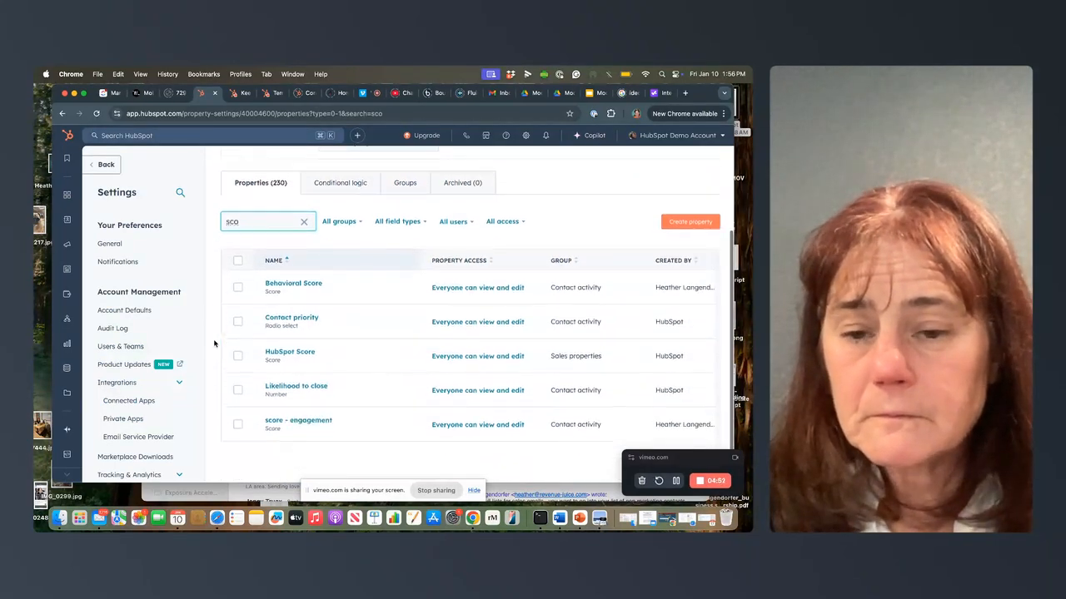
left_click(266, 420)
left_click(266, 420)
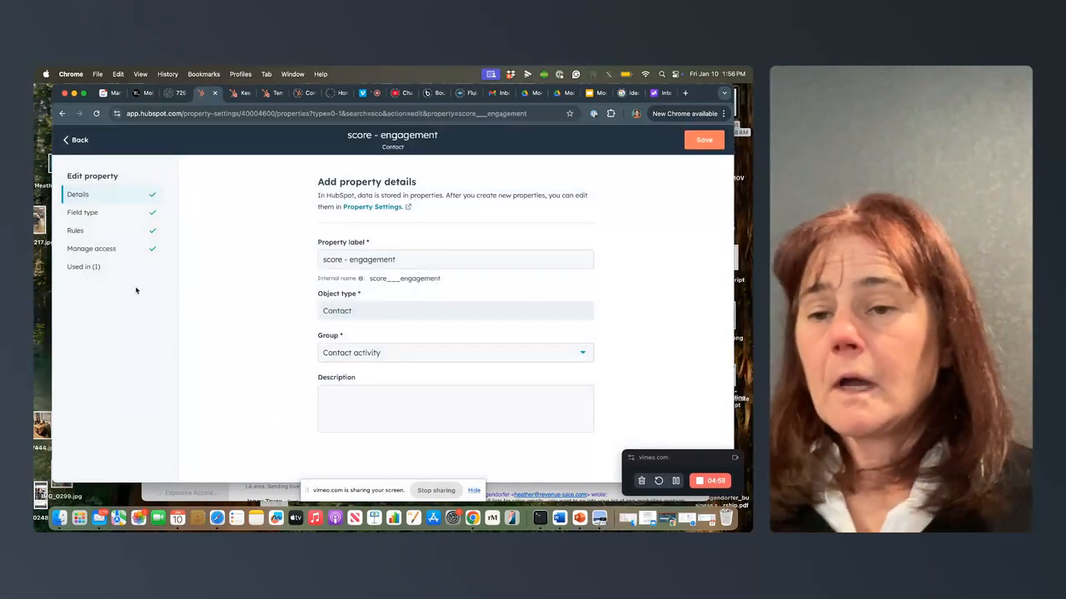
left_click(130, 216)
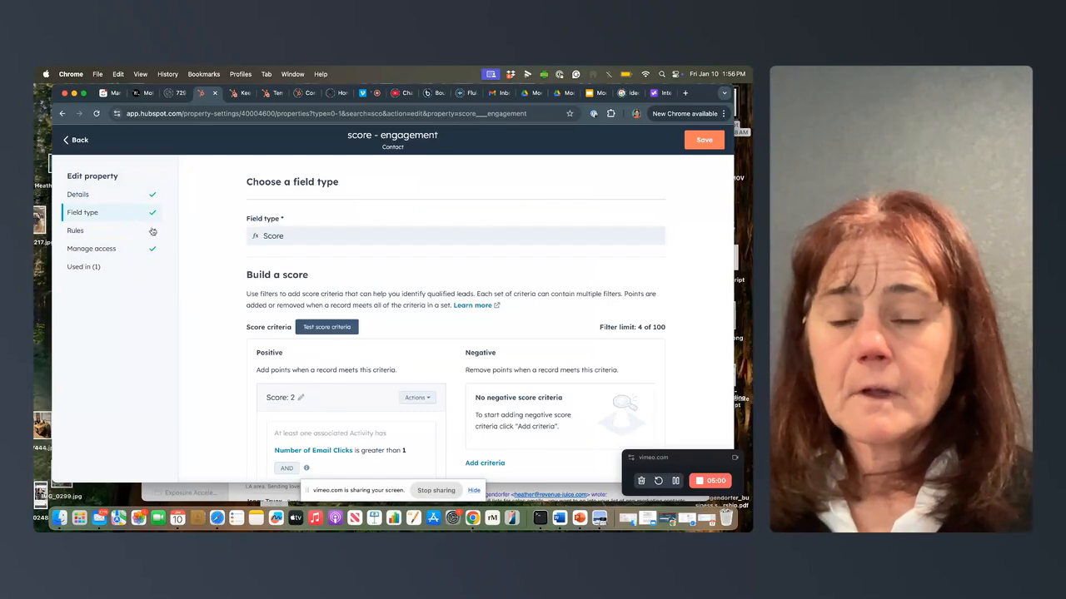
scroll(287, 352, "down", 2)
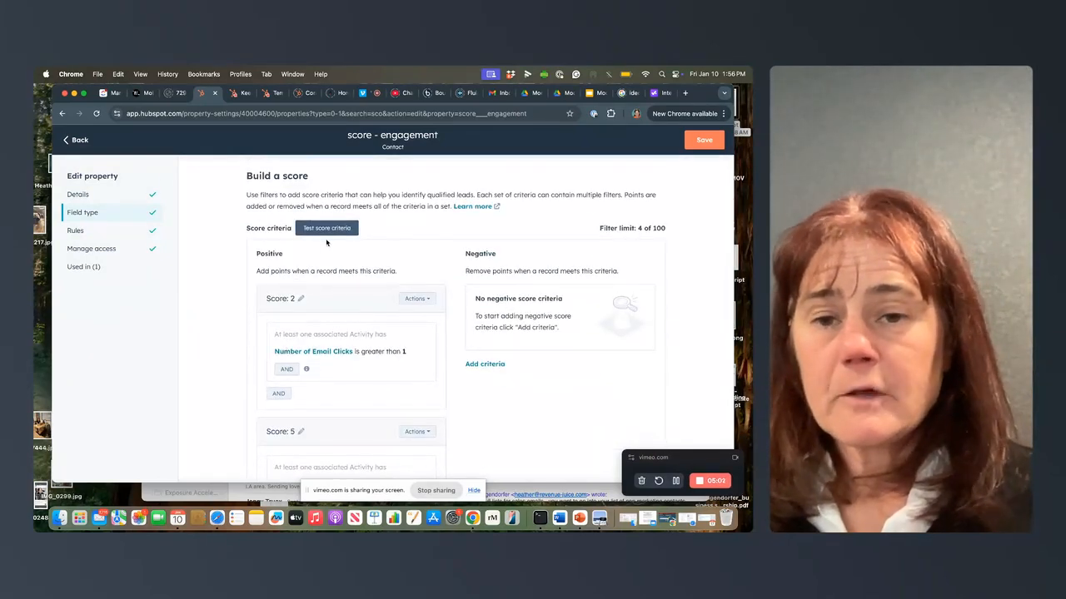
scroll(326, 235, "down", 5)
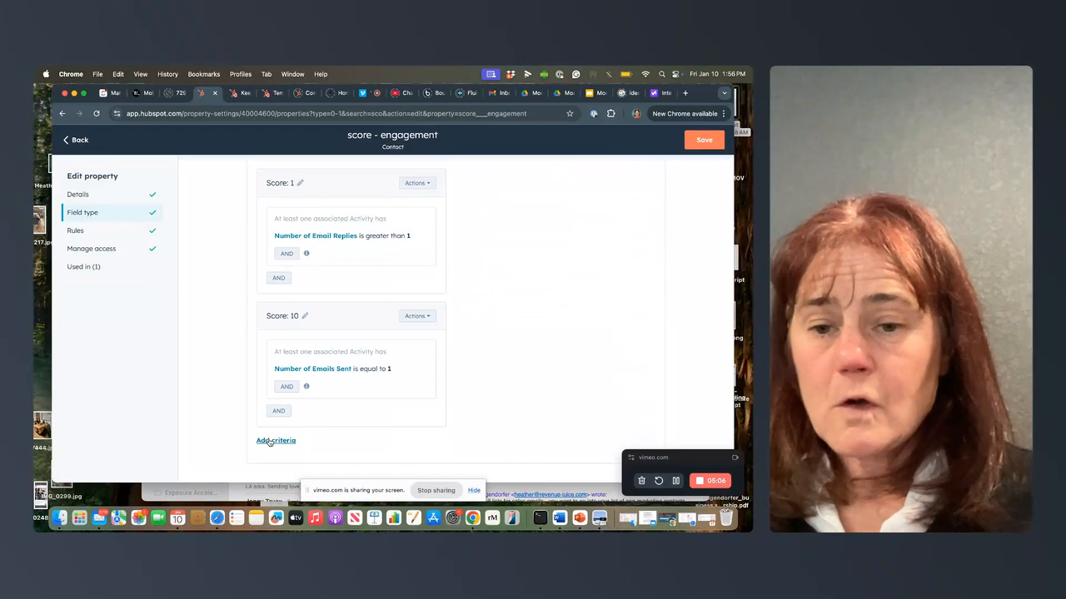
Step: Search the activity properties for "number" from the Number of Emails Sent filter, look through the matches and leave the filter unchanged
left_click(318, 369)
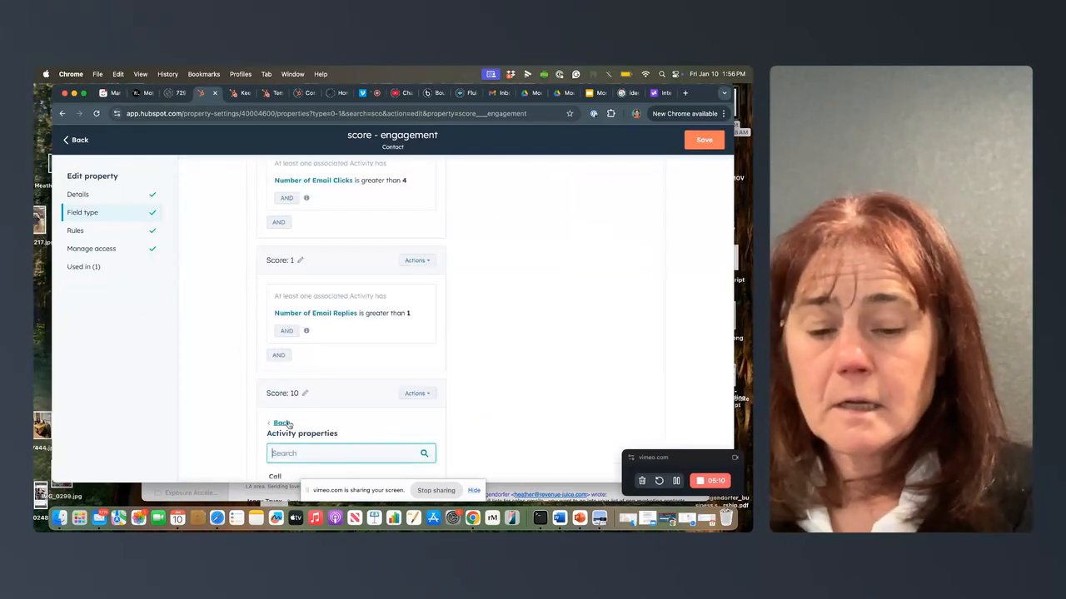
type("number")
scroll(299, 416, "down", 2)
scroll(300, 405, "down", 1)
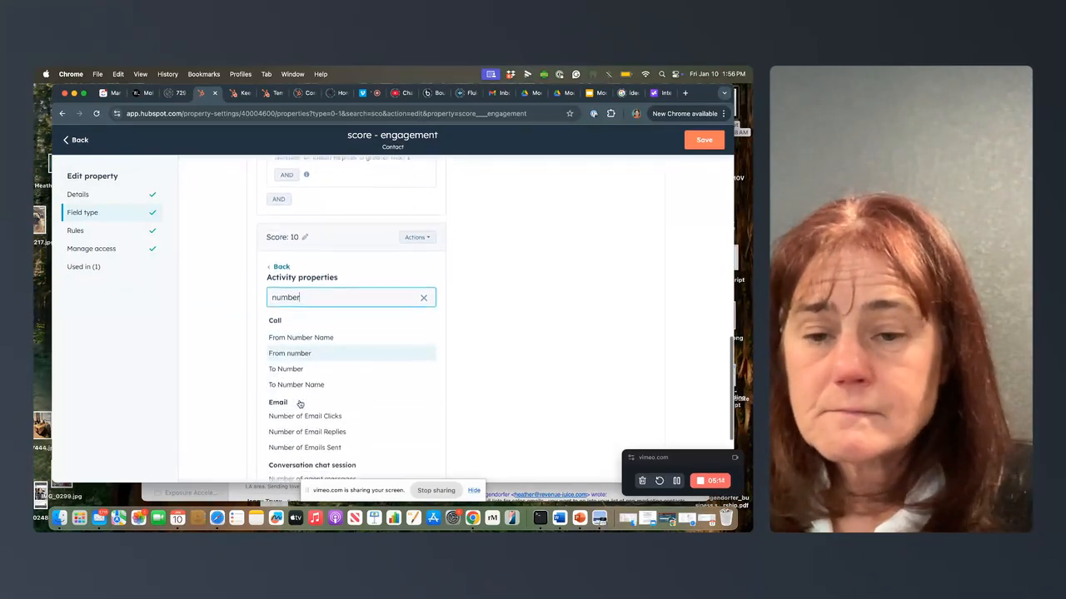
scroll(300, 403, "down", 2)
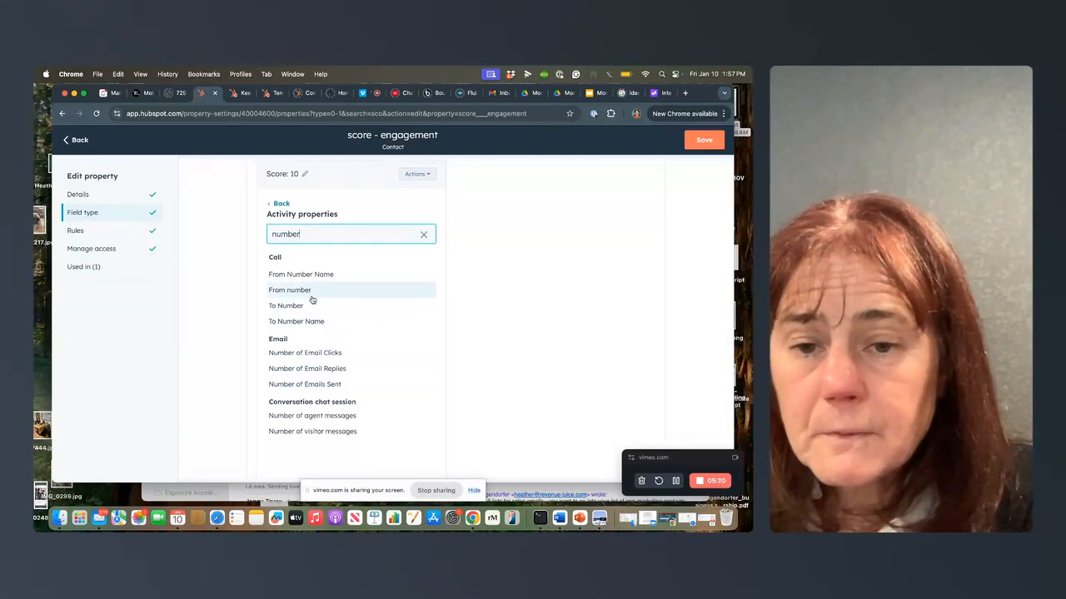
scroll(310, 332, "down", 1)
scroll(311, 333, "up", 3)
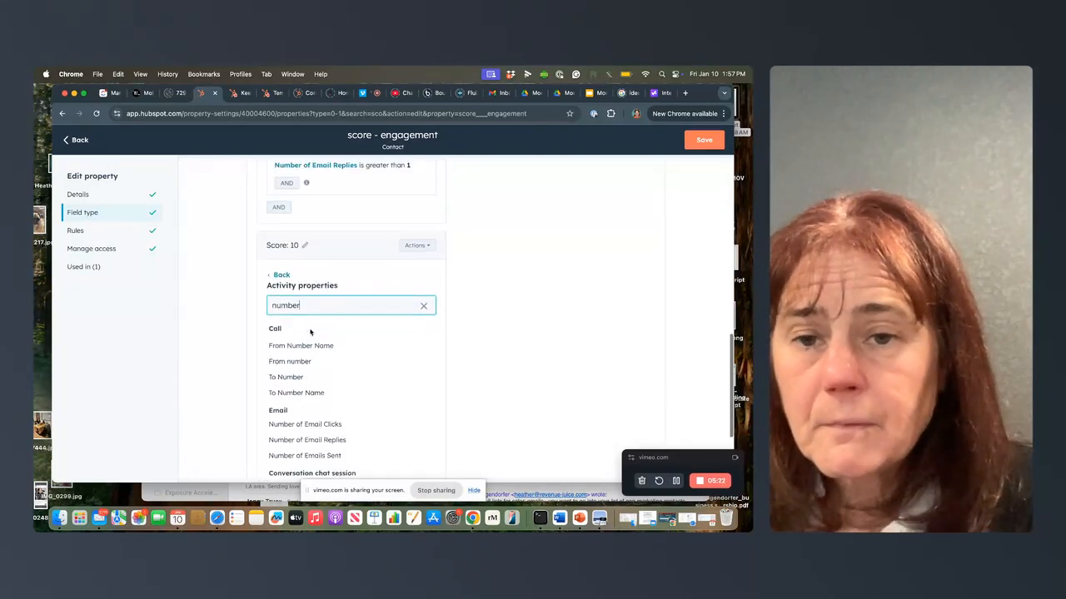
left_click(280, 275)
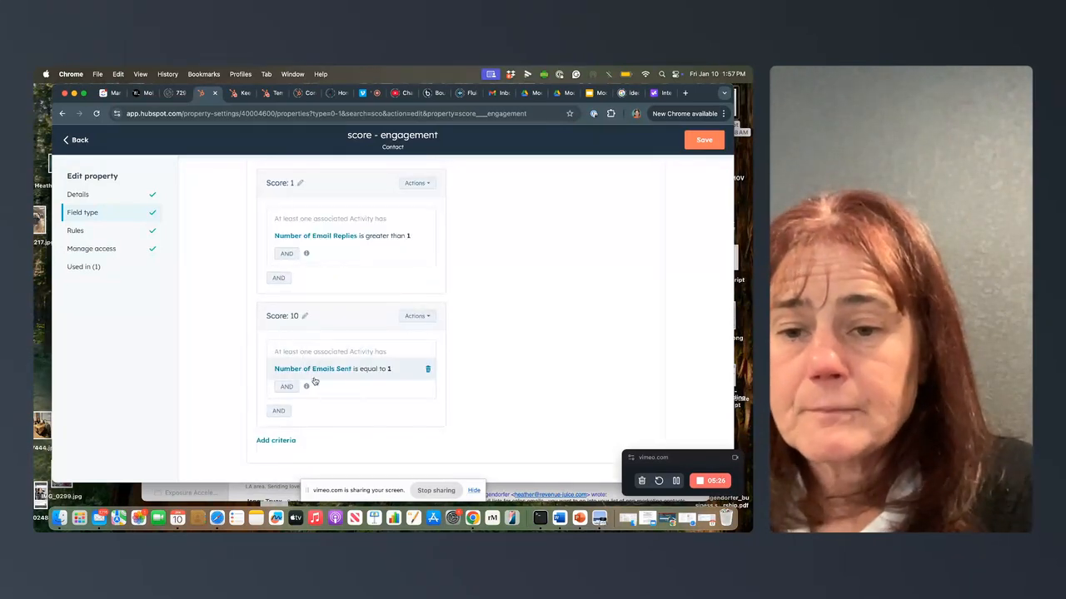
Step: Add a further AND filter to the Score: 10 criteria using the contact property "Number of opens"
left_click(279, 412)
left_click(307, 375)
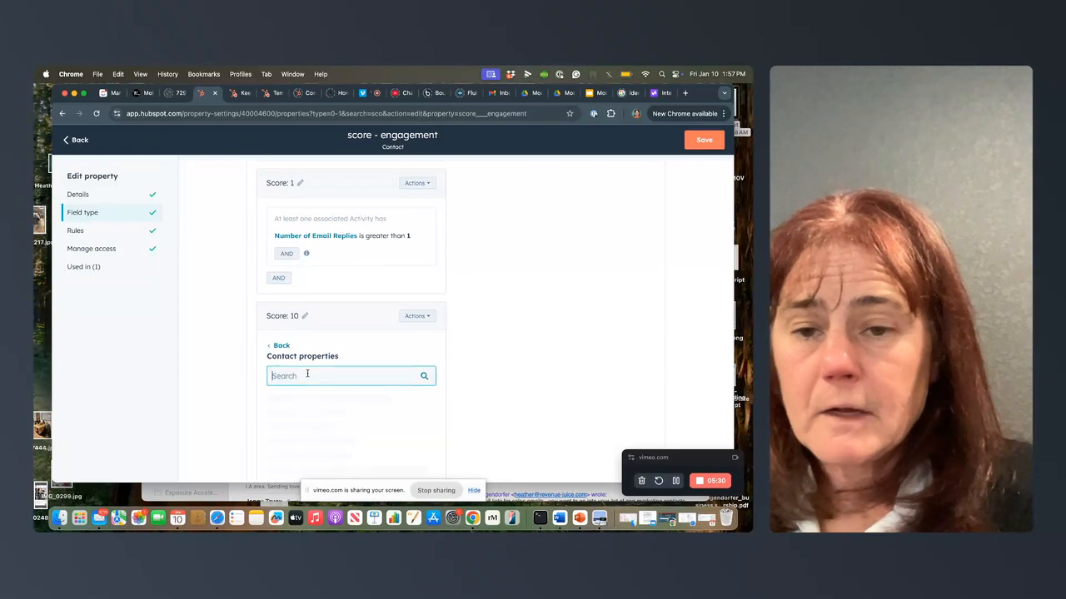
type("numb")
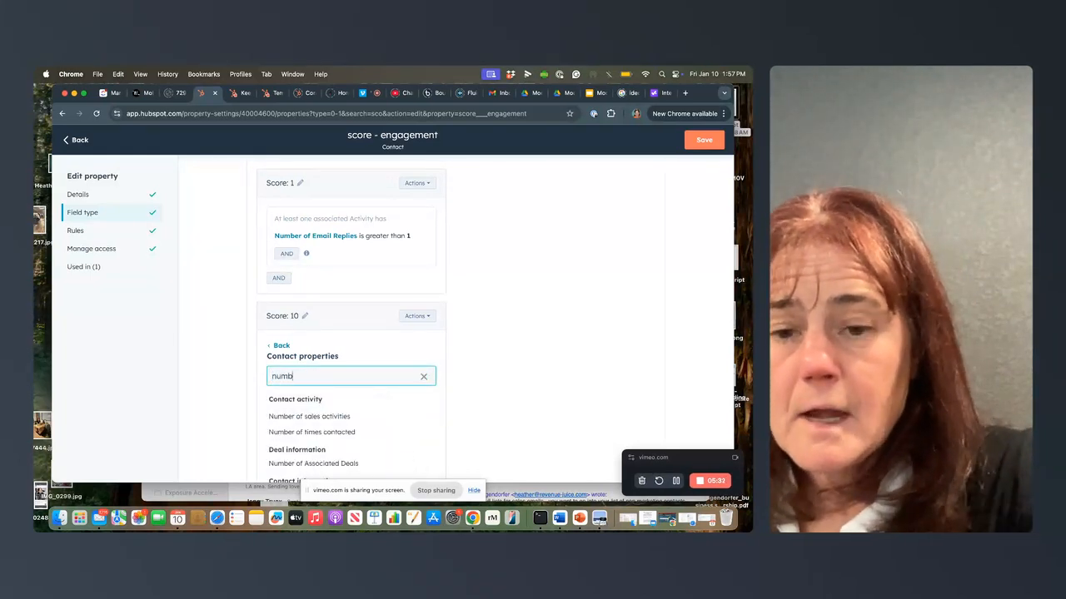
scroll(301, 400, "down", 4)
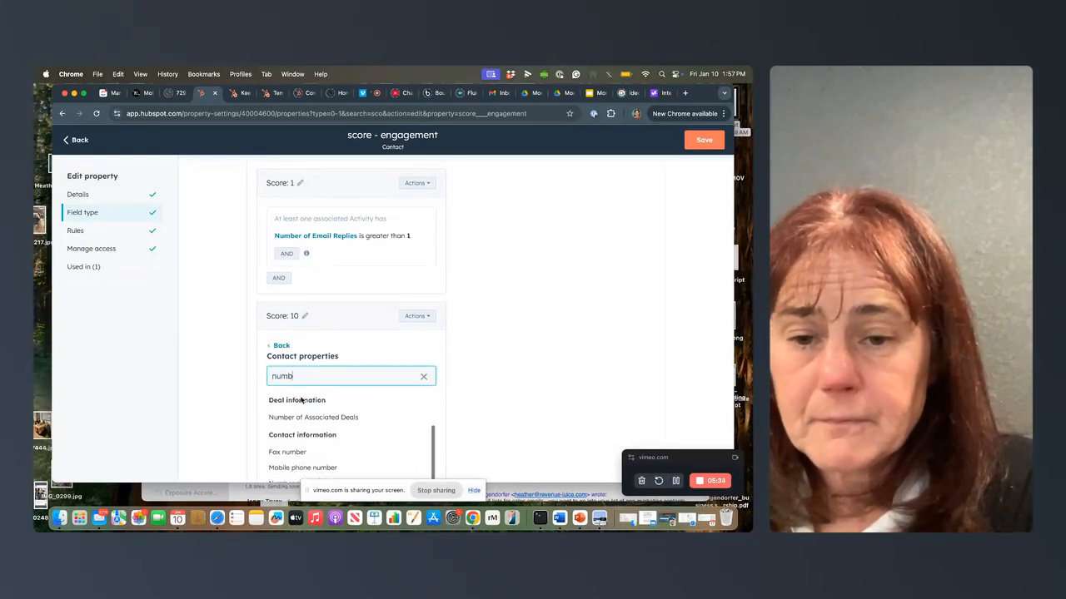
scroll(302, 403, "down", 1)
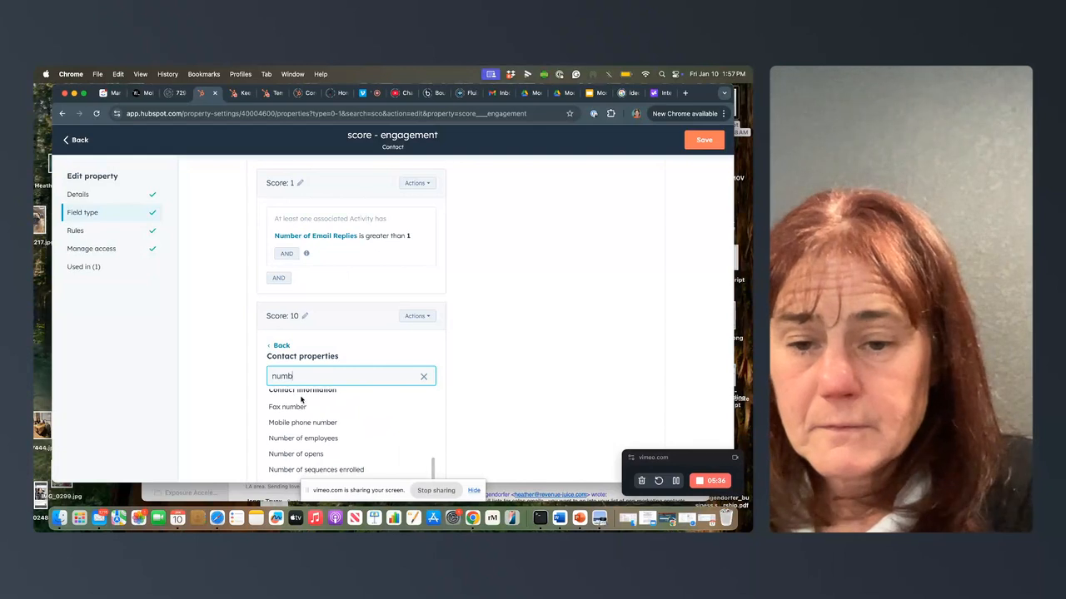
left_click(292, 456)
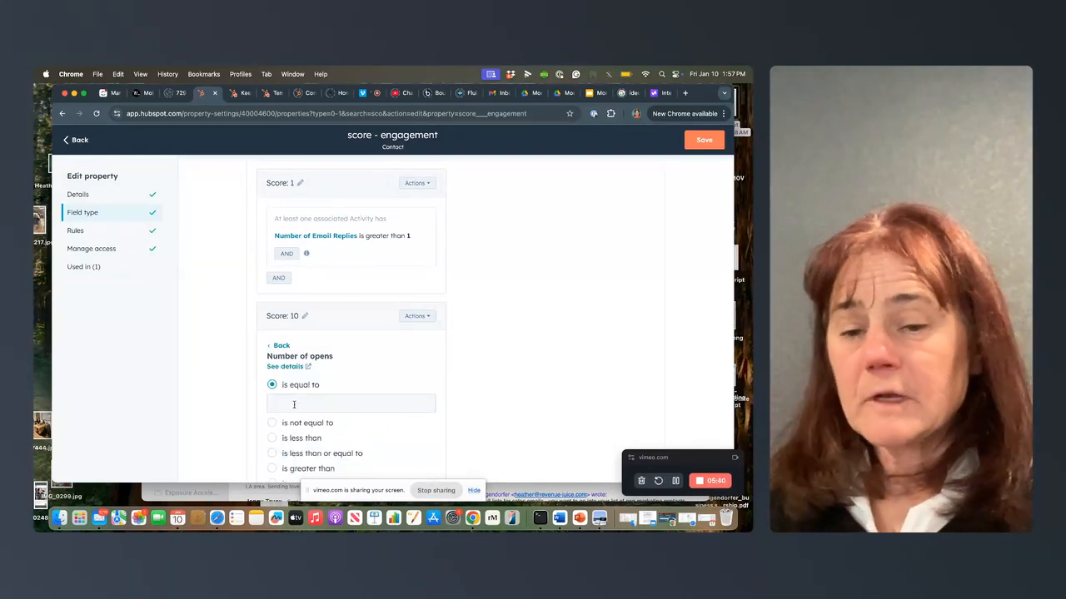
Step: Set the Number of opens filter to "is greater than" 6, apply it and save the score property
scroll(297, 462, "down", 1)
left_click(296, 454)
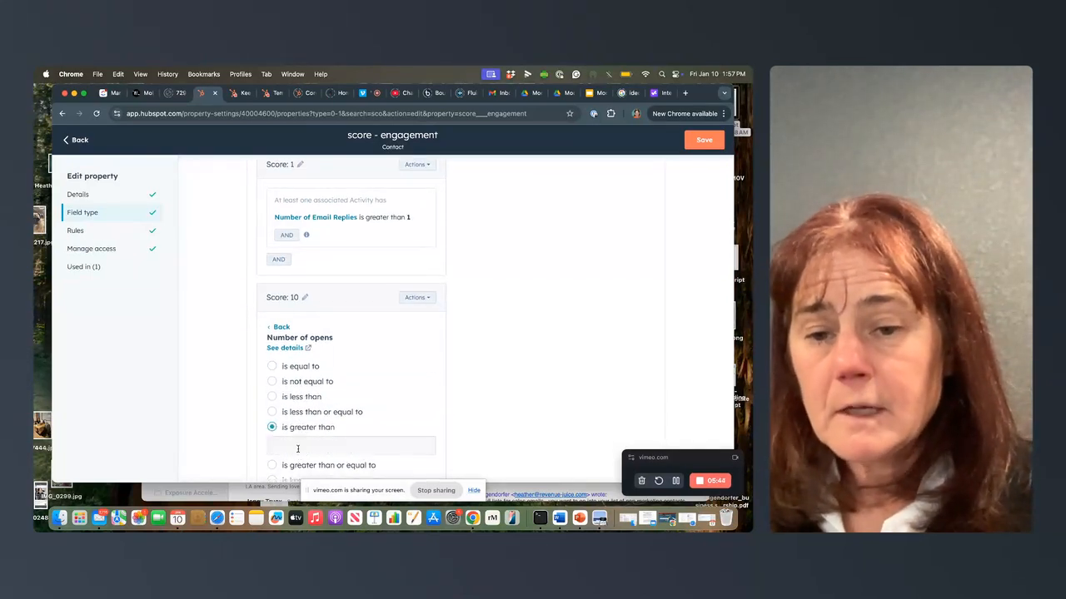
left_click(294, 444)
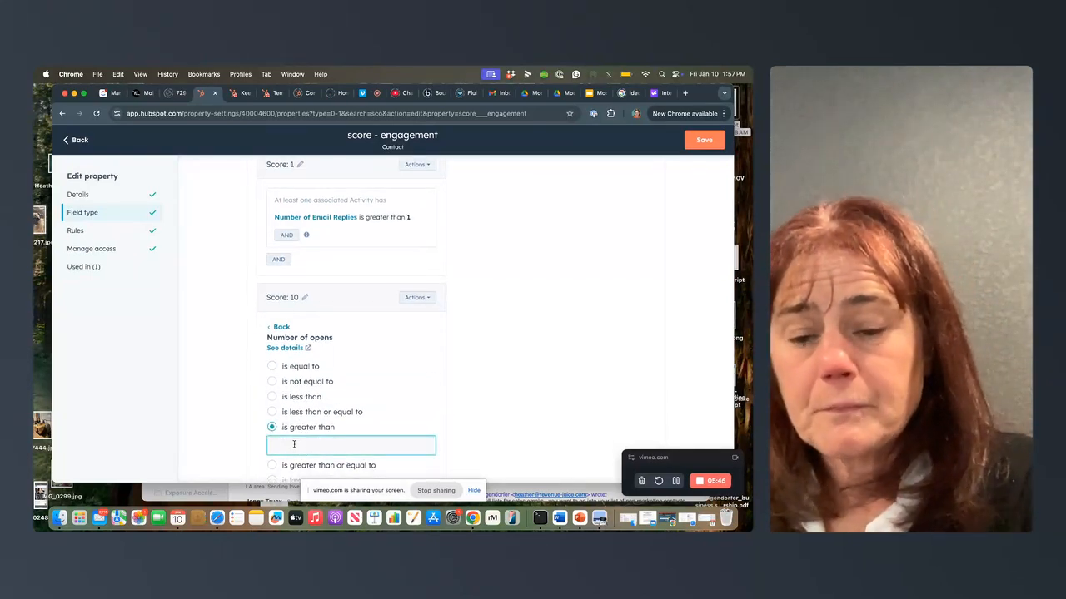
type("6")
scroll(296, 437, "down", 3)
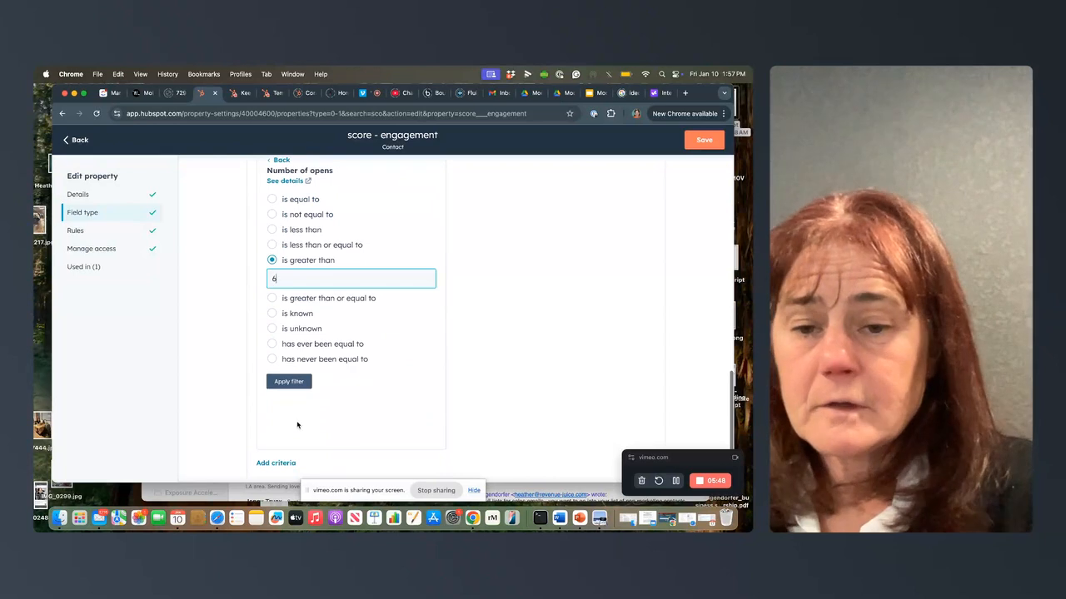
left_click(291, 383)
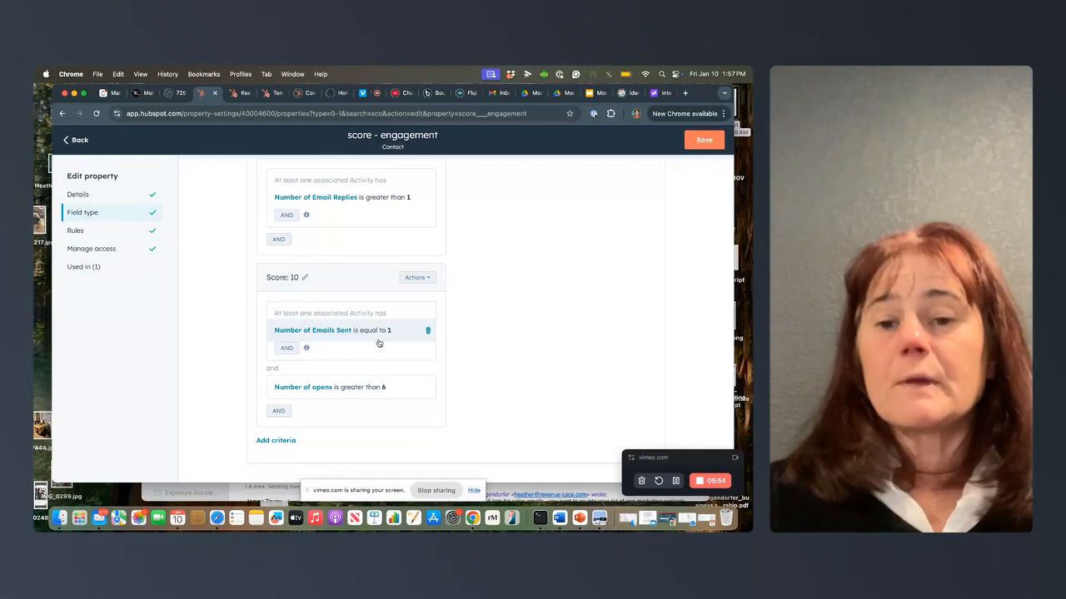
scroll(379, 343, "up", 4)
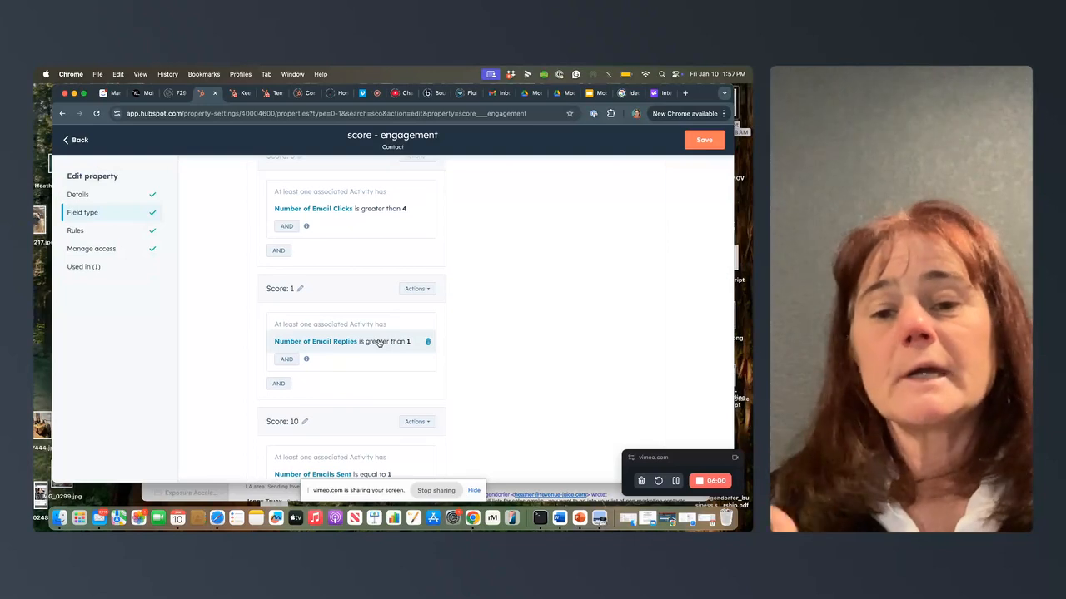
left_click(696, 143)
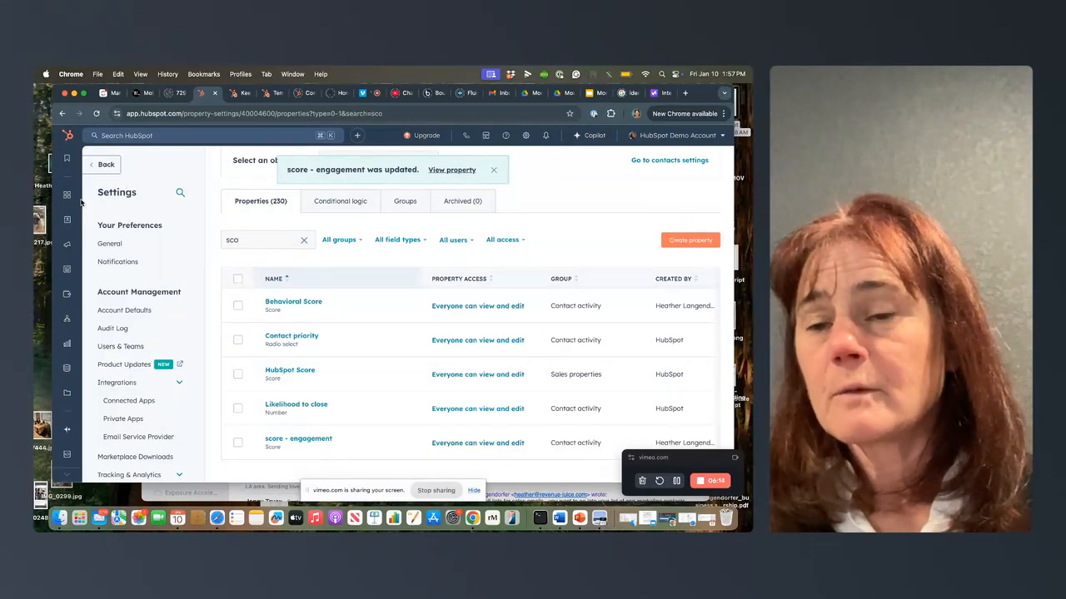
Step: Go to the CRM lists and open the "engagement score" list to view its filter and matching contacts
mouse_move(75, 227)
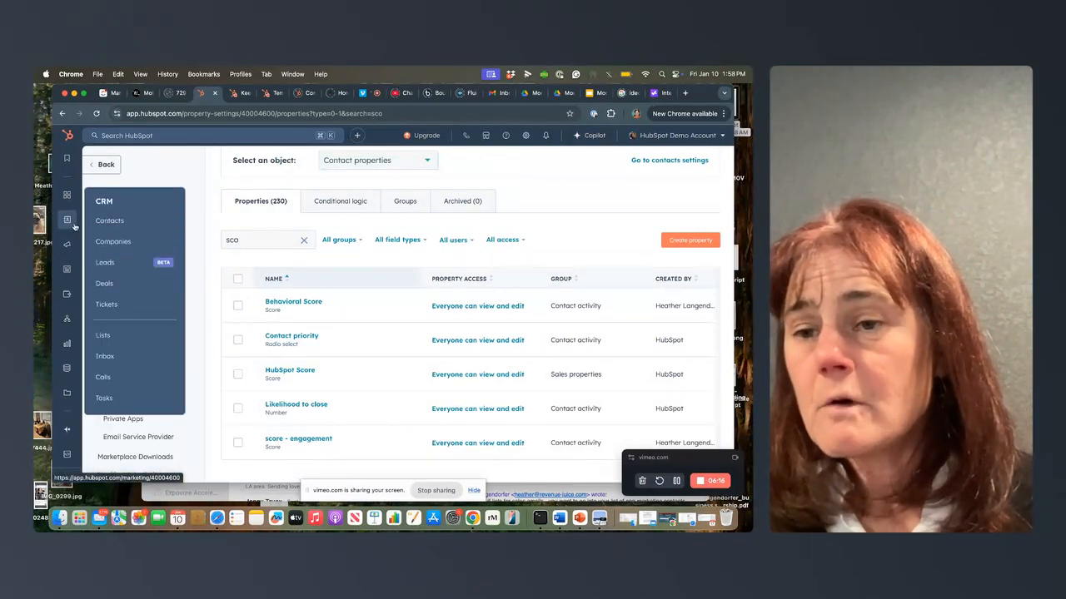
left_click(103, 336)
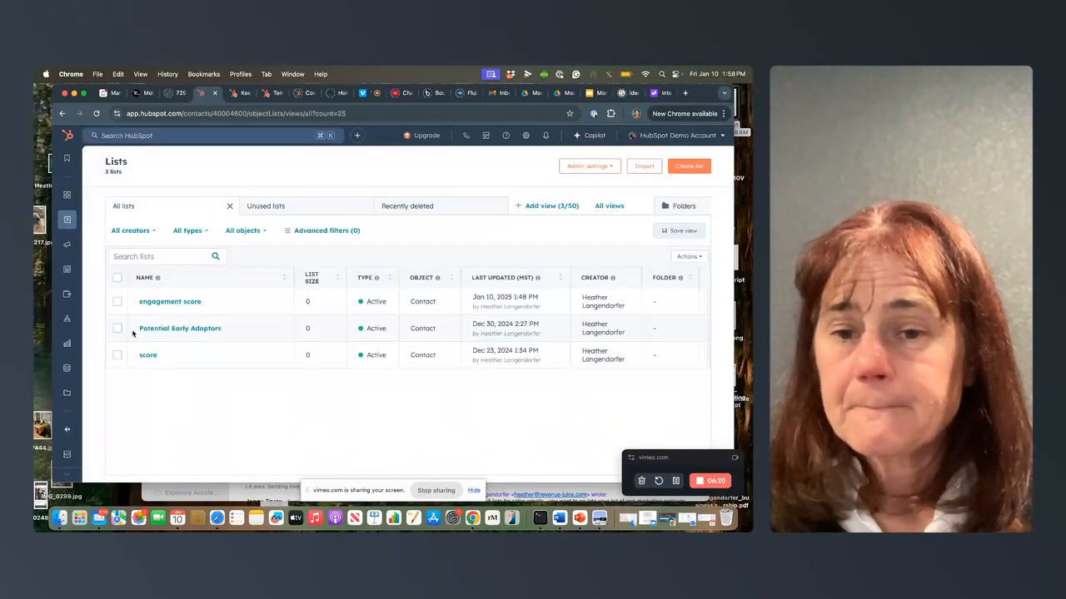
left_click(162, 302)
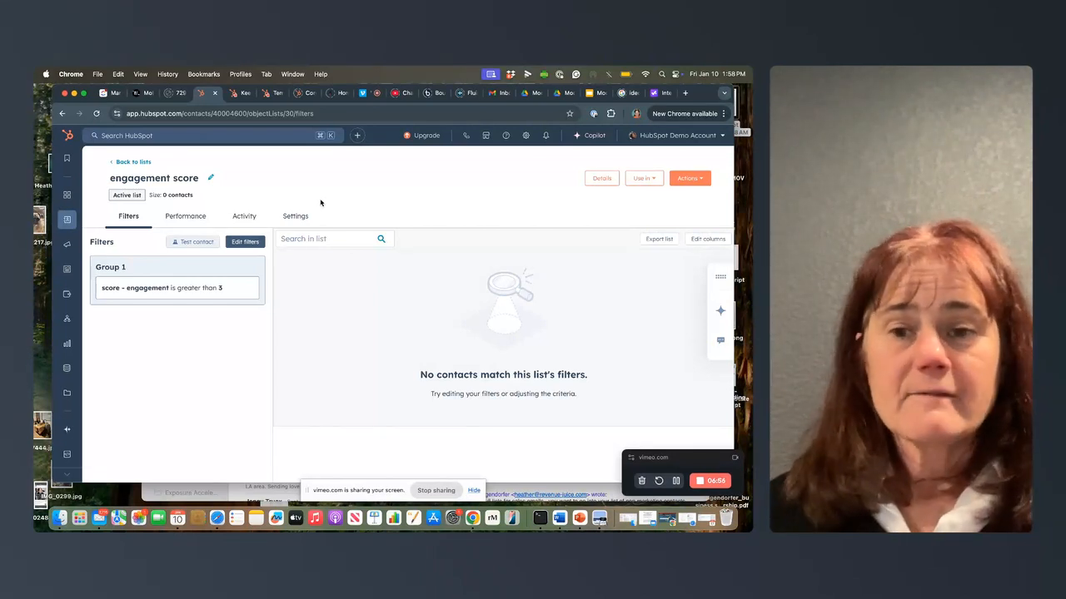
left_click(434, 490)
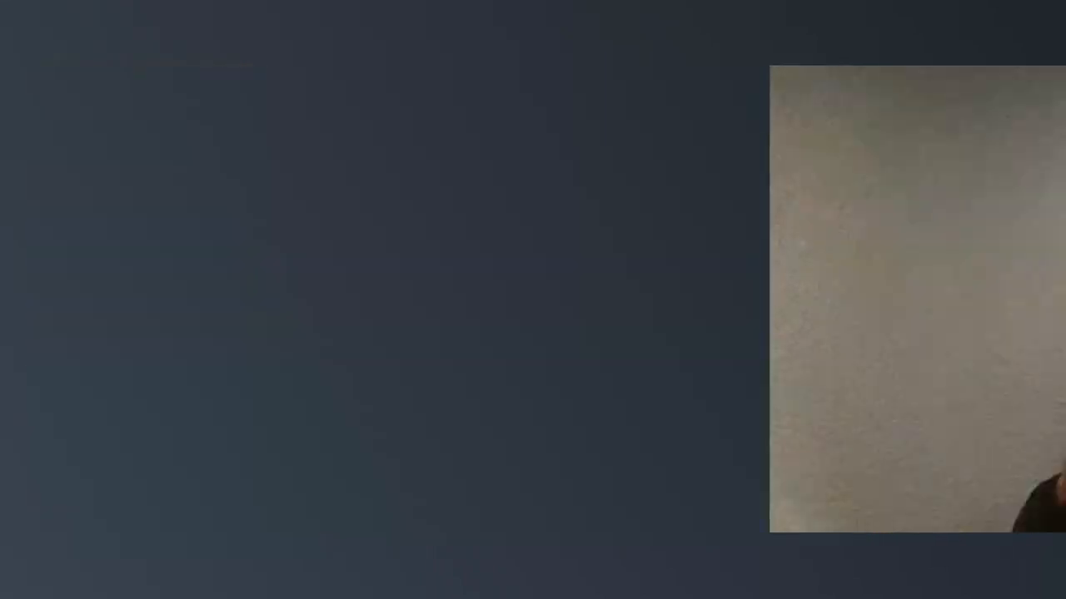